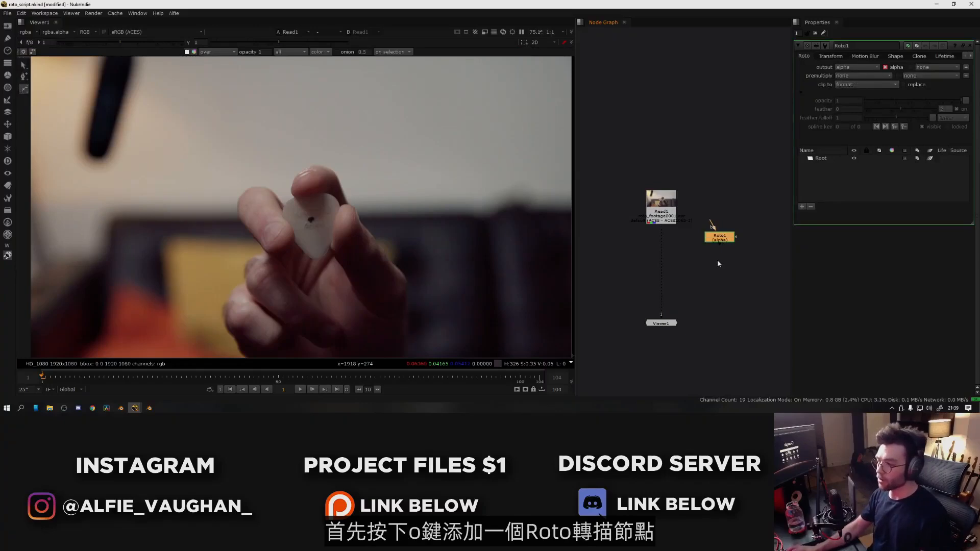
- Draw a closed Bezier shape around the visible outline of the guitar pick with the Roto1 node
scroll(246, 171, up, 3)
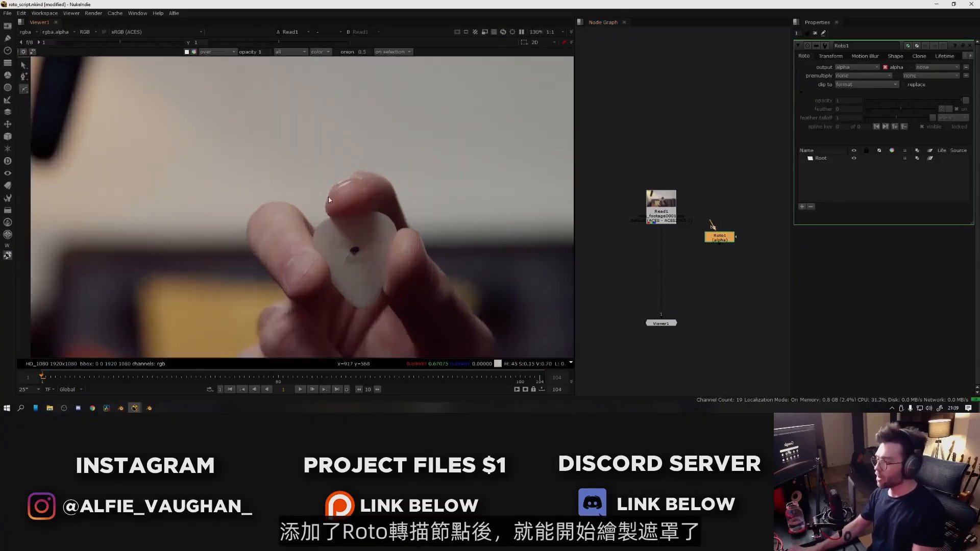
click(322, 284)
click(413, 215)
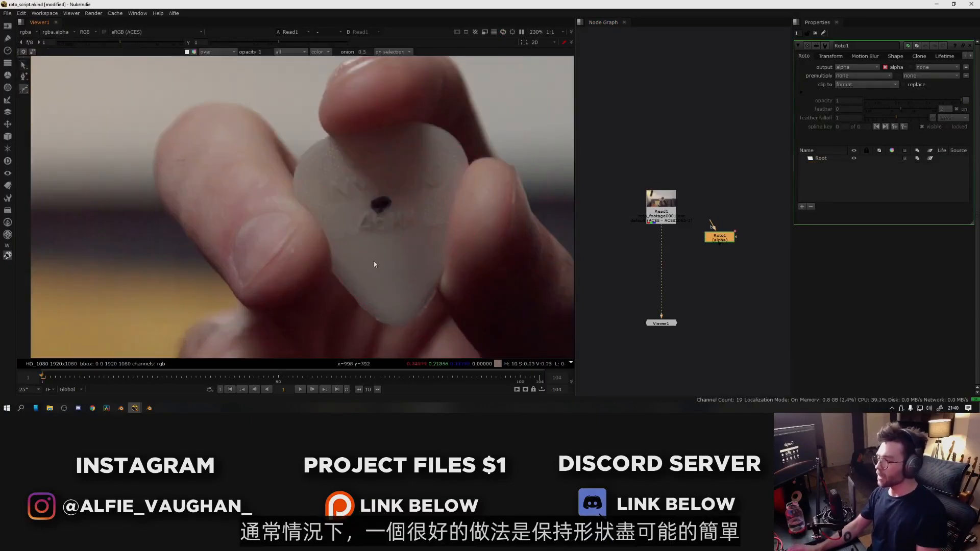
click(359, 308)
click(304, 230)
click(293, 180)
click(305, 153)
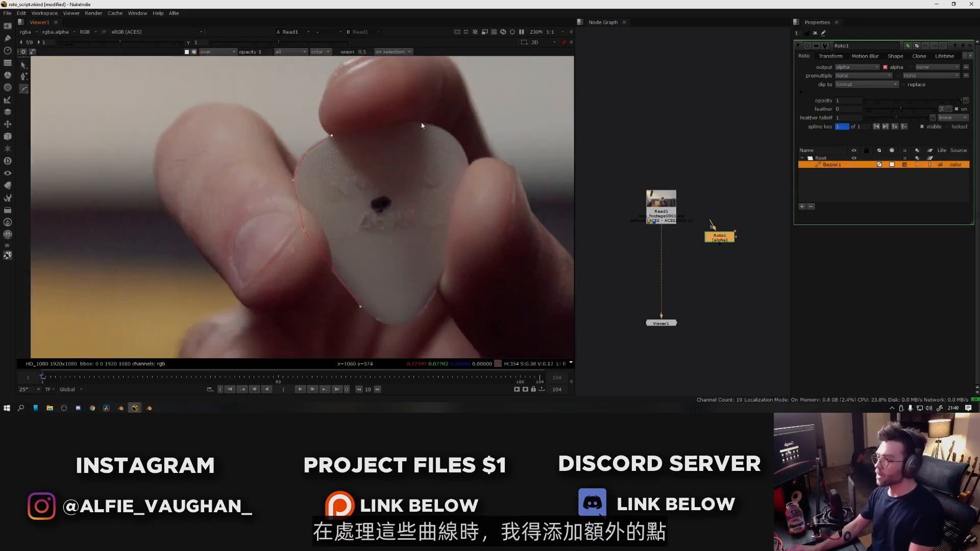
click(451, 133)
click(468, 167)
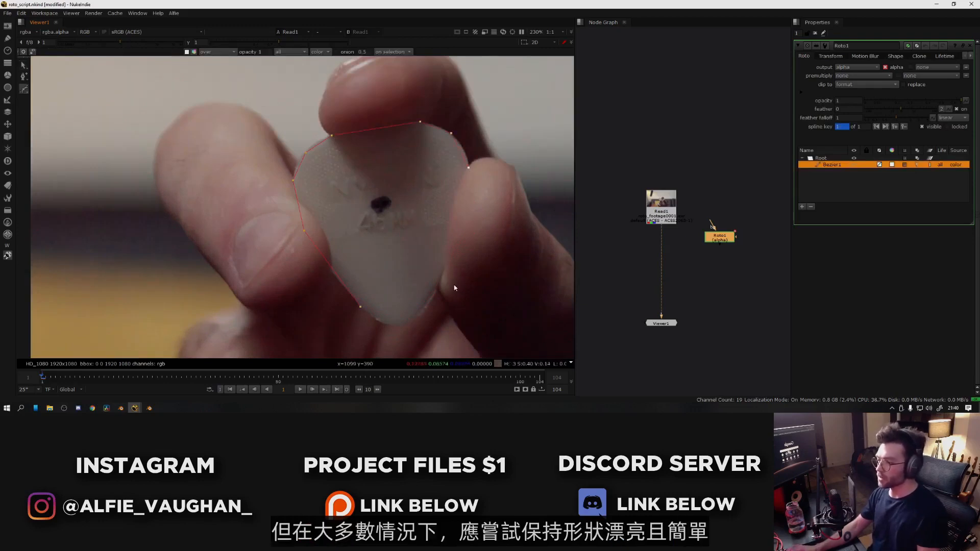
click(381, 325)
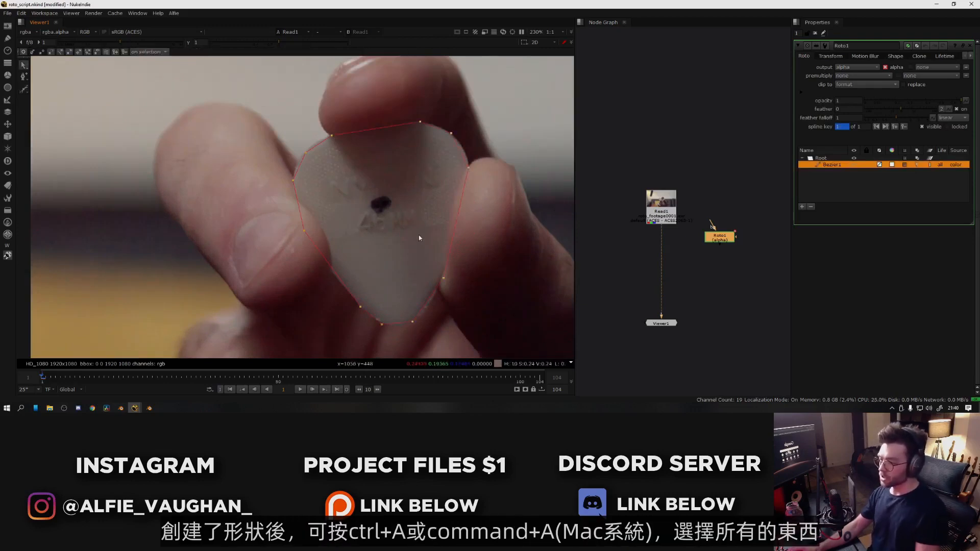
- Smooth all points of the guitar pick shape into curves and deselect them
key(ctrl+a)
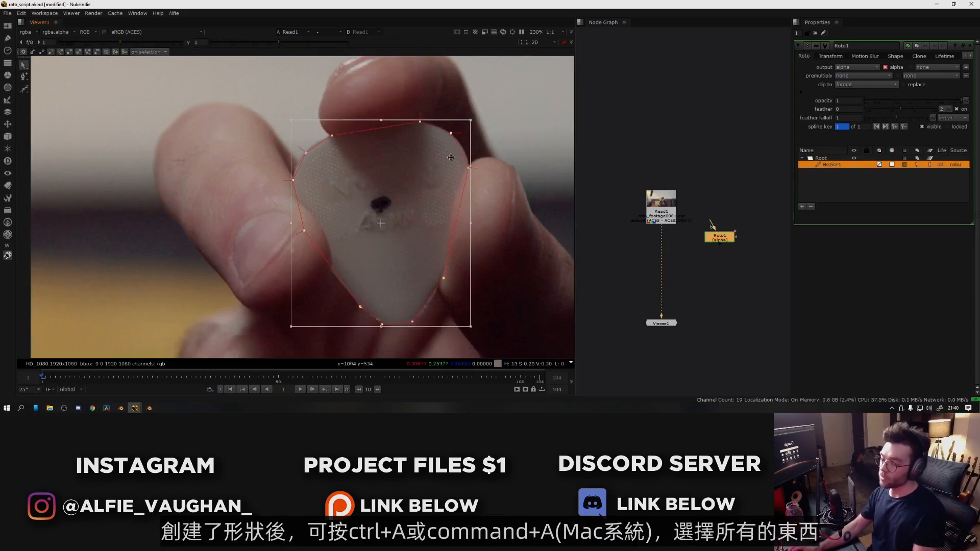
key(z)
key(z)
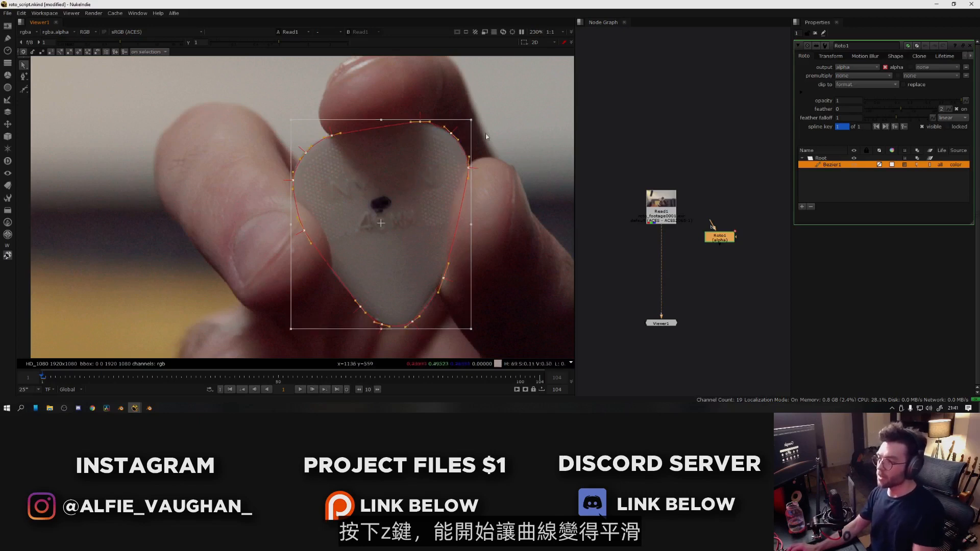
click(505, 209)
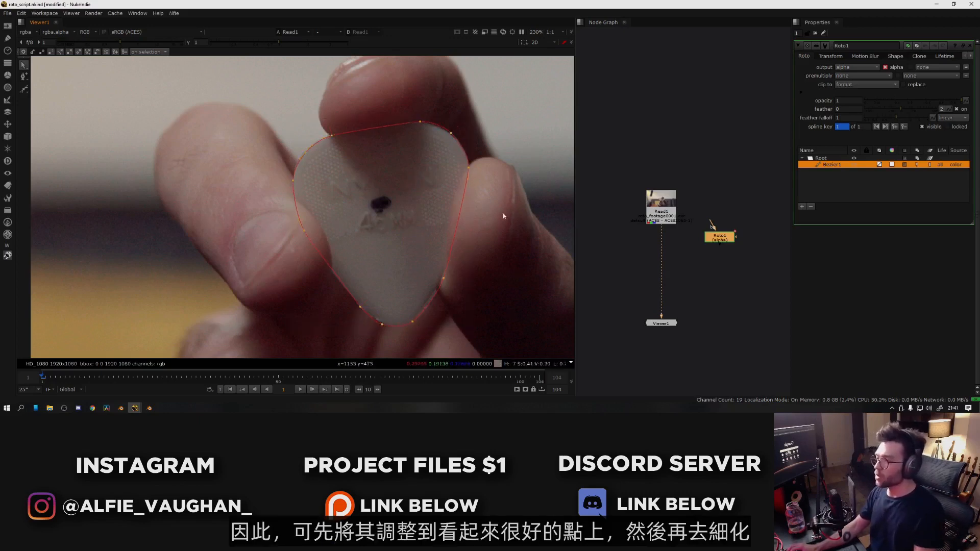
- Refine the points and curve handles along the pick's lower tip and finger-side edge, and check the resulting matte over the footage
scroll(461, 290, up, 5)
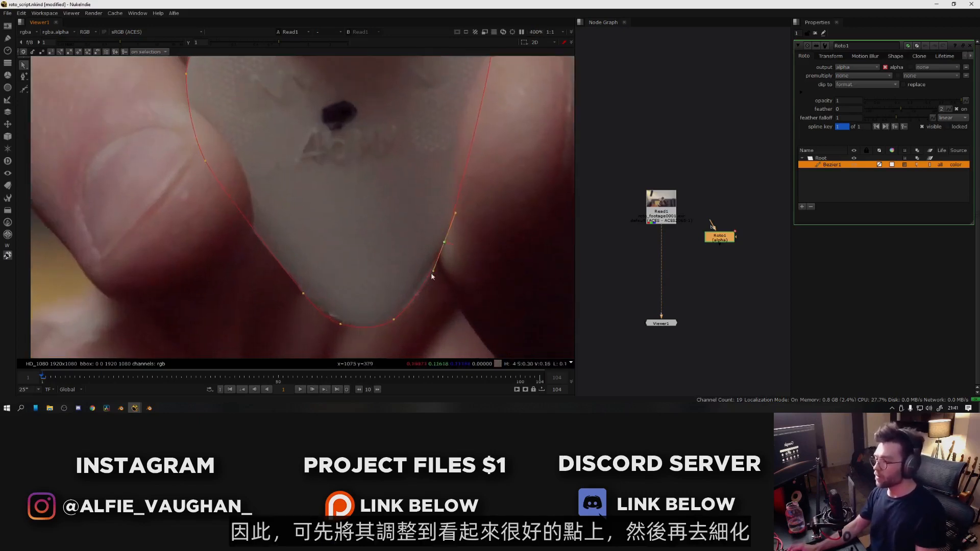
click(345, 321)
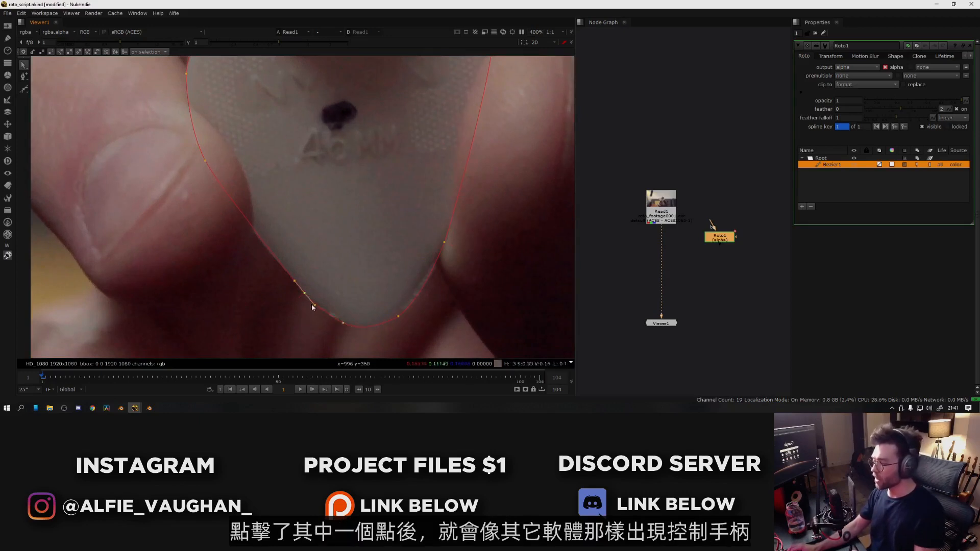
middle_drag(285, 246, 280, 268)
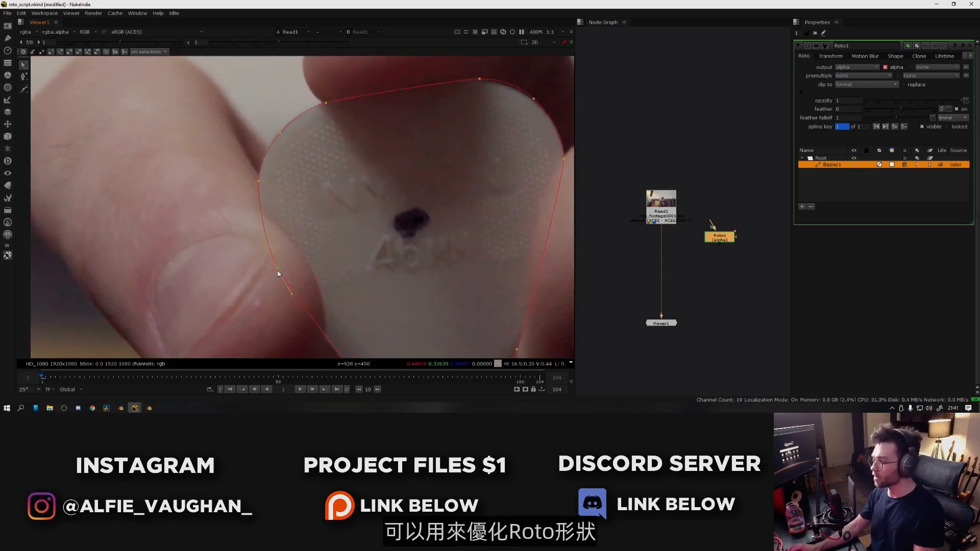
scroll(279, 270, down, 8)
key(1)
key(a)
scroll(367, 236, up, 4)
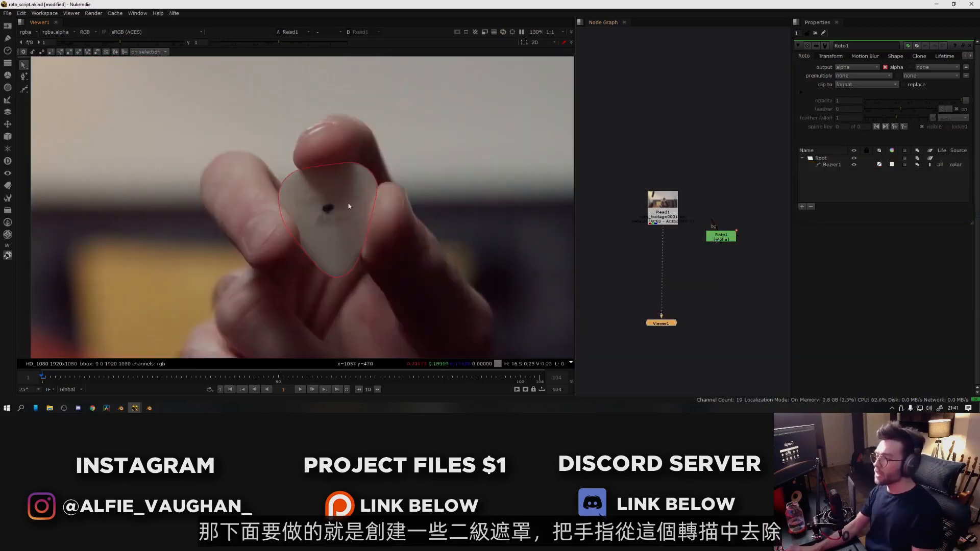
scroll(336, 193, up, 2)
scroll(316, 198, up, 1)
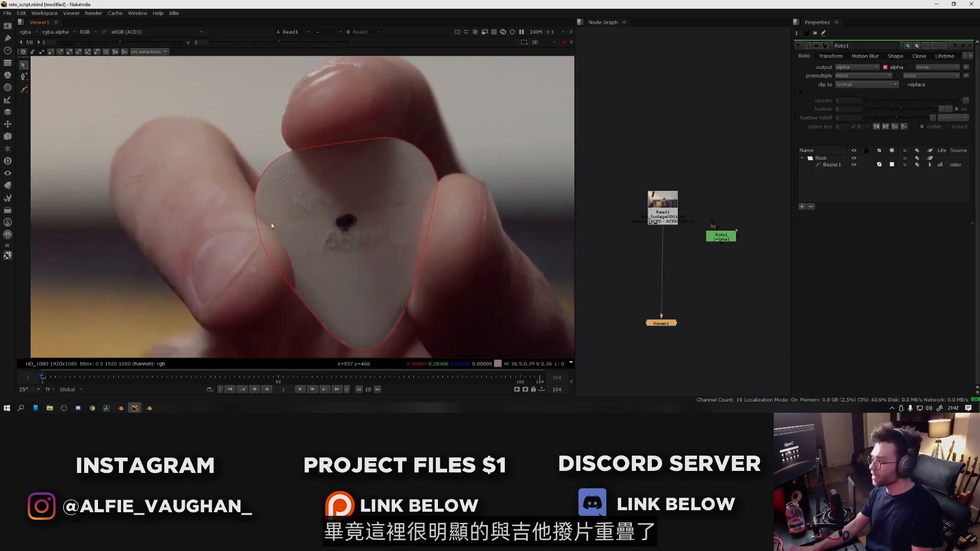
- Label the Roto1 node "guitar pick"
middle_drag(667, 249, 605, 210)
drag(662, 198, 668, 204)
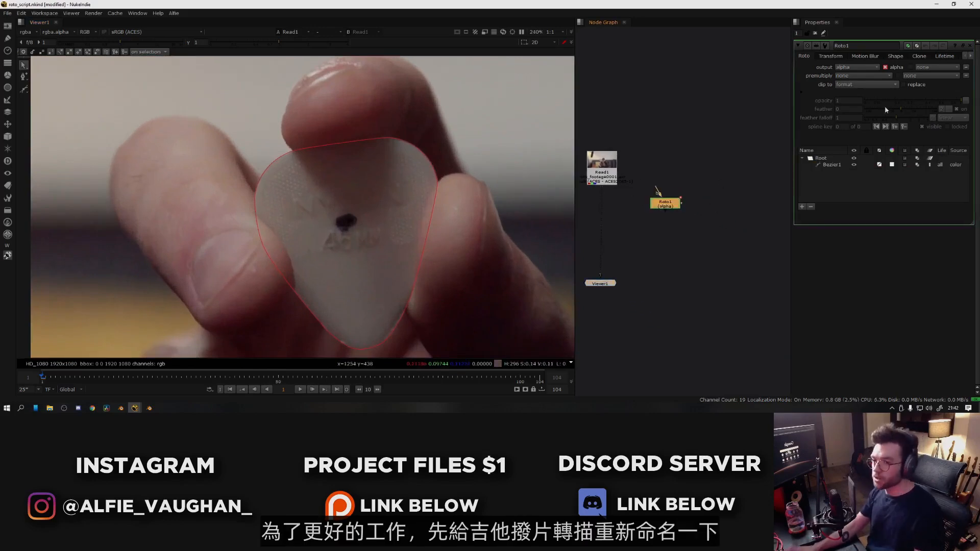
click(972, 57)
click(972, 58)
click(950, 56)
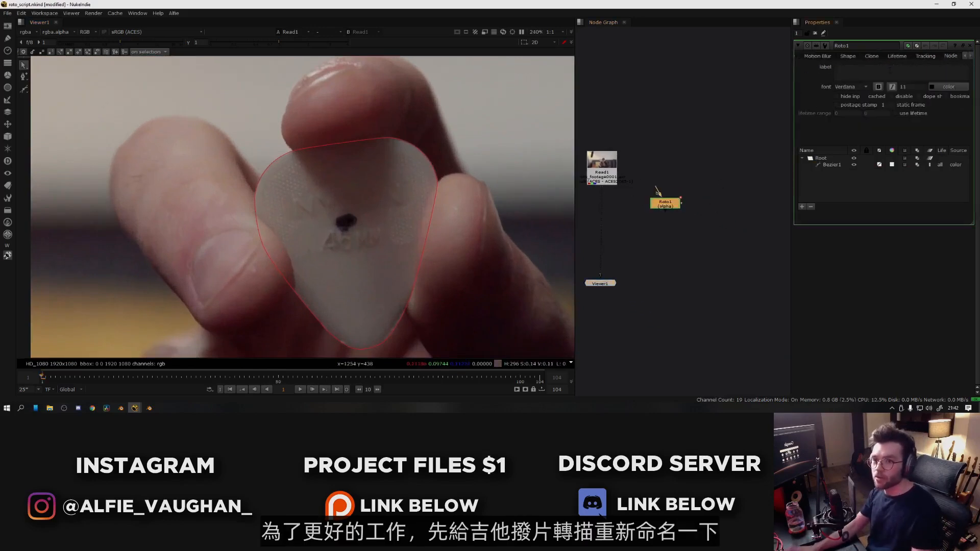
text(guitar pick)
click(722, 204)
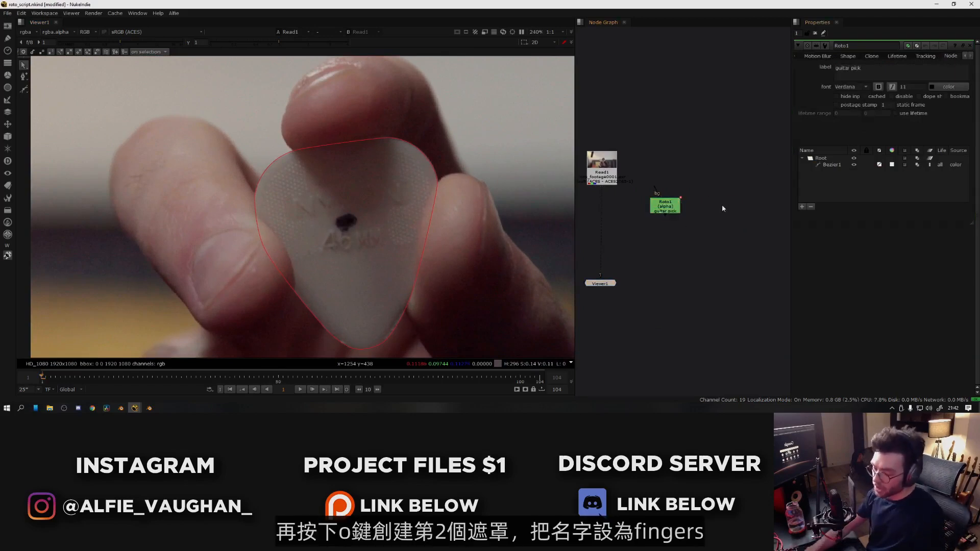
- Add a second Roto node beside the first and label it "fingers"
key(o)
click(971, 58)
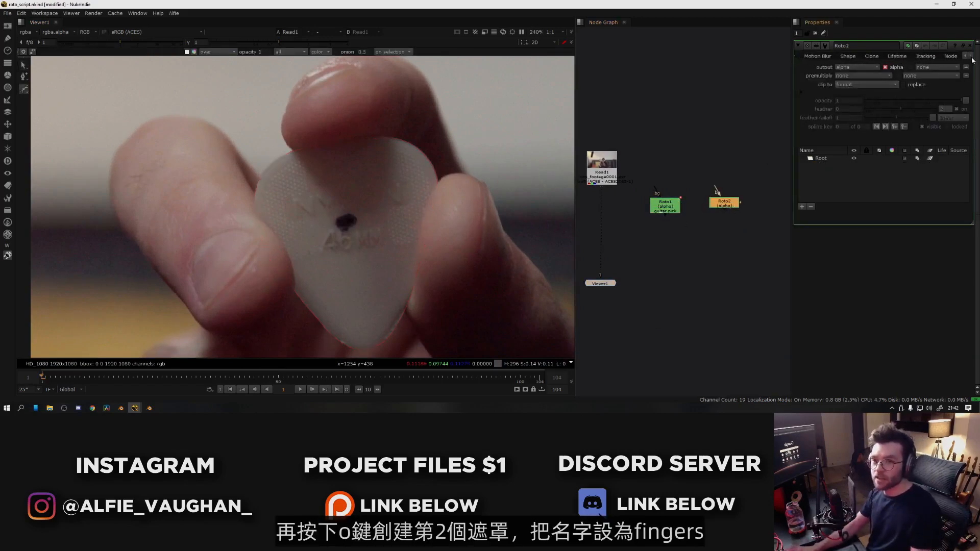
click(950, 56)
click(898, 68)
text(fingers)
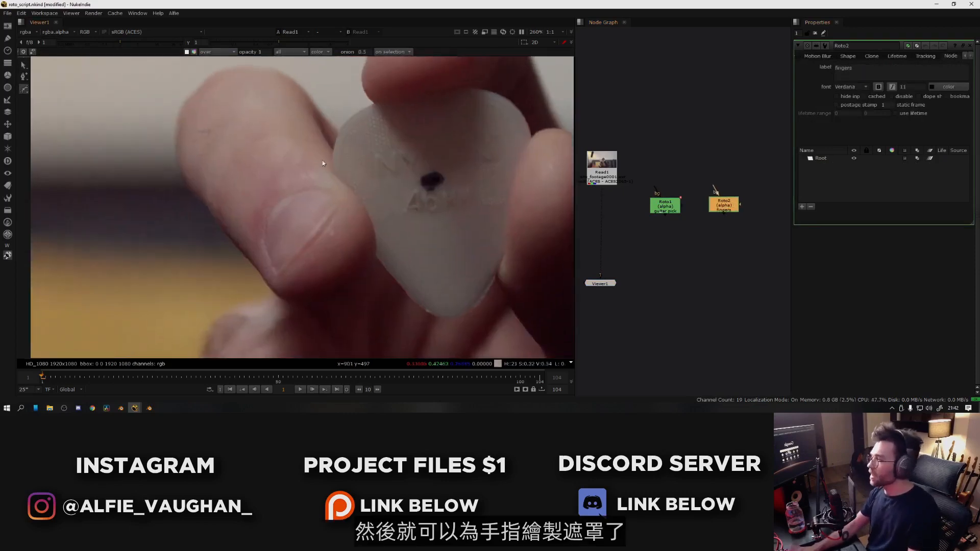
- Draw three closed Bezier shapes in the fingers roto, one over each fingertip bordering the guitar pick
scroll(329, 169, up, 2)
click(335, 175)
click(371, 210)
click(391, 270)
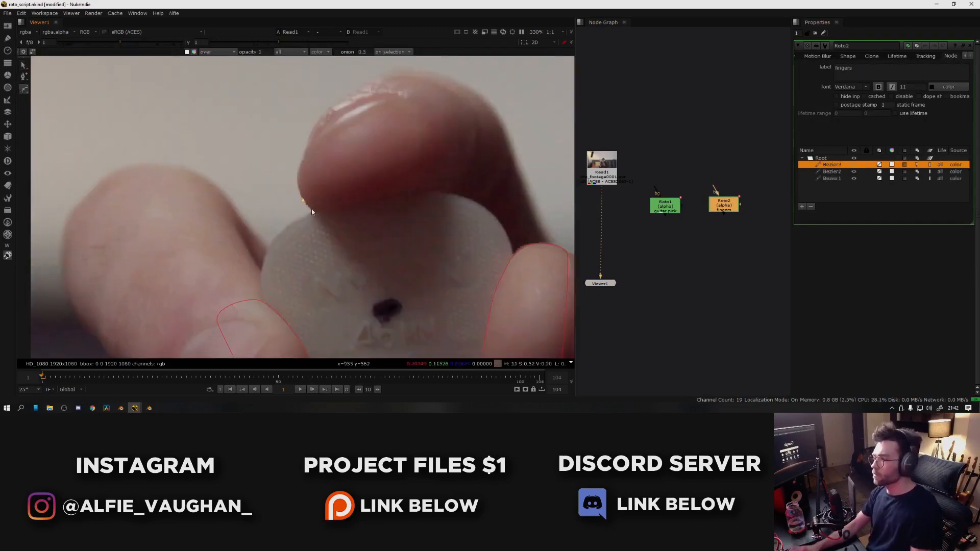
click(311, 209)
click(361, 203)
click(400, 196)
click(432, 189)
click(465, 165)
click(370, 137)
click(298, 176)
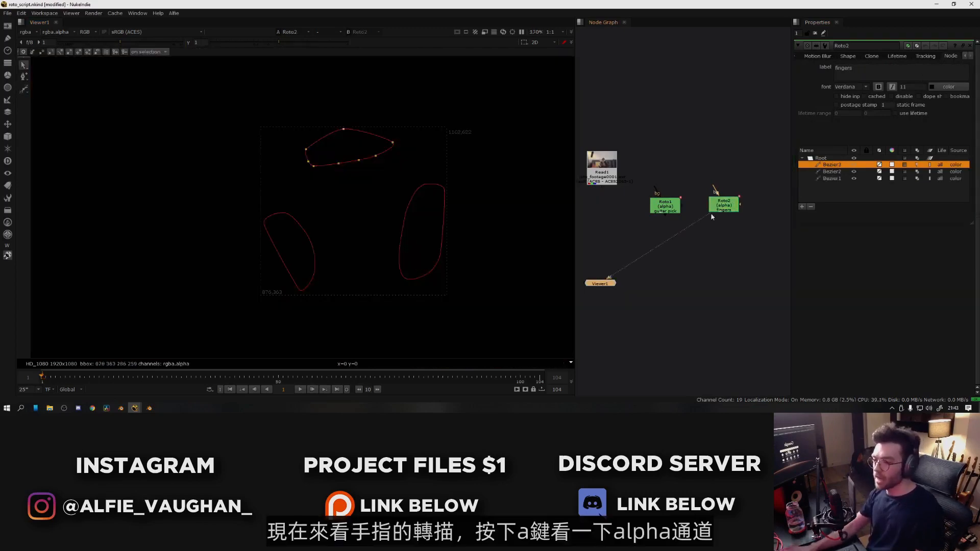
- Inspect the alpha mattes of the fingers and guitar pick rotos, and return the viewer to the Read1 footage
key(a)
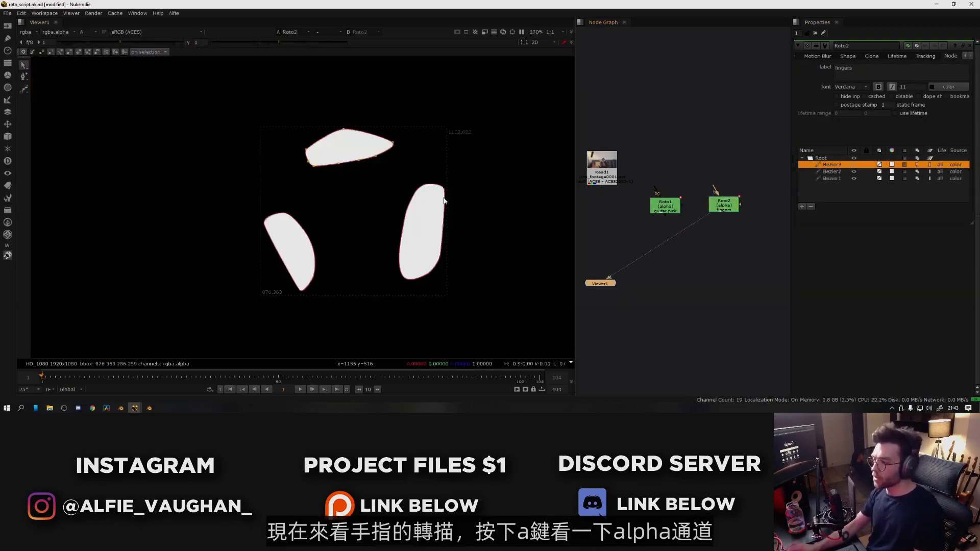
scroll(341, 207, up, 2)
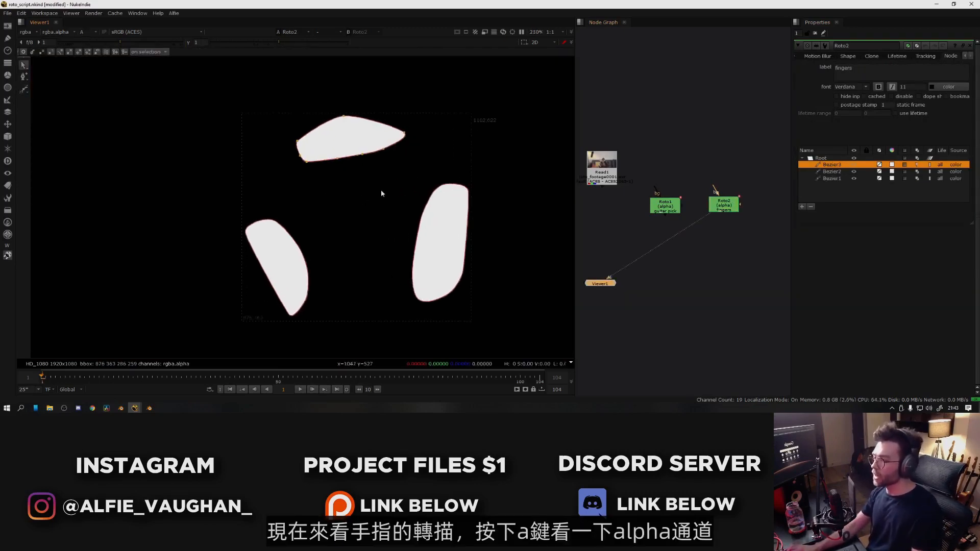
click(381, 194)
click(665, 205)
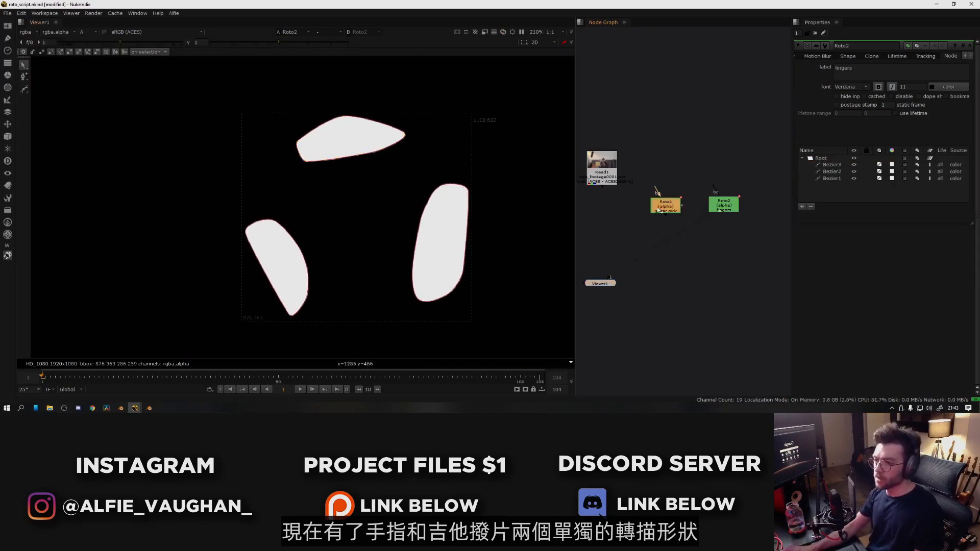
key(1)
click(592, 200)
click(602, 165)
key(1)
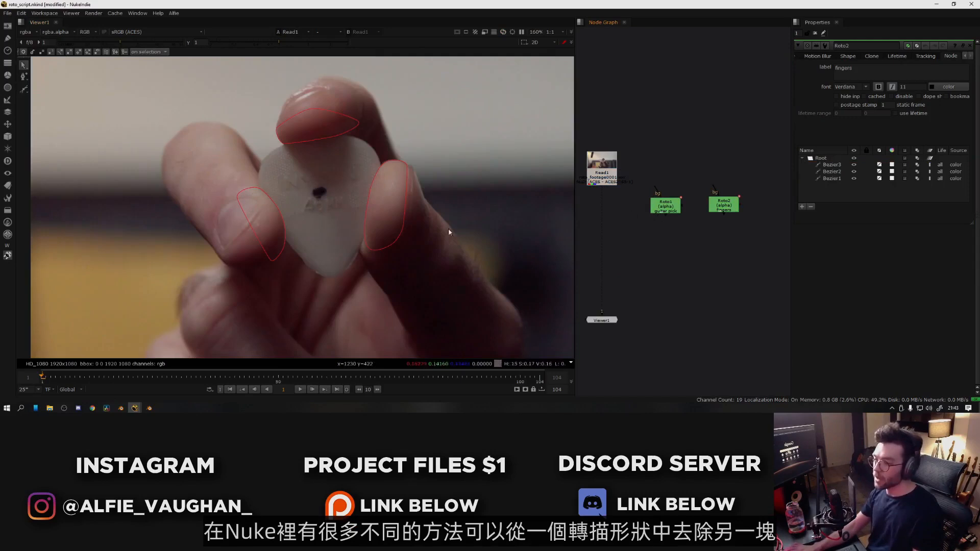
- Add a Merge node with the guitar pick roto as its B input and the fingers roto as its A input
click(673, 243)
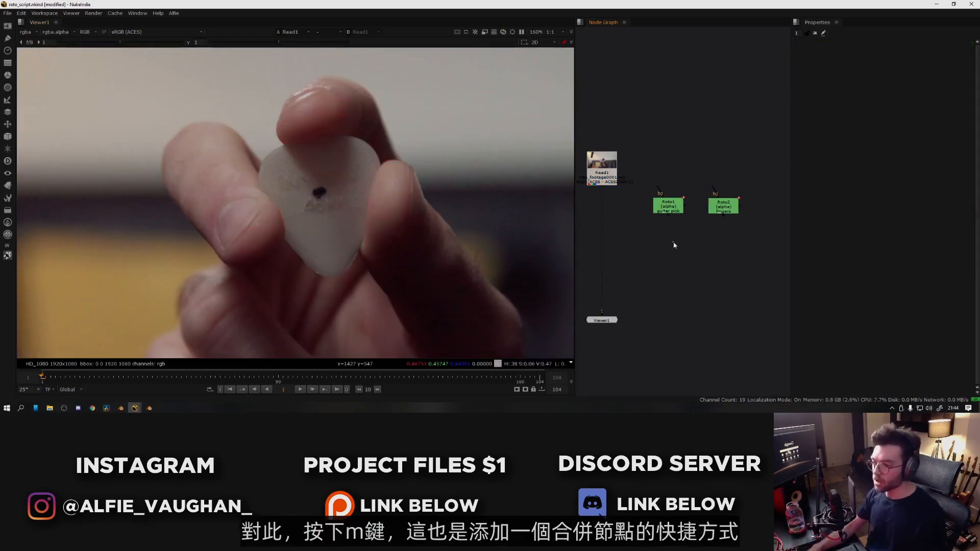
key(m)
click(675, 244)
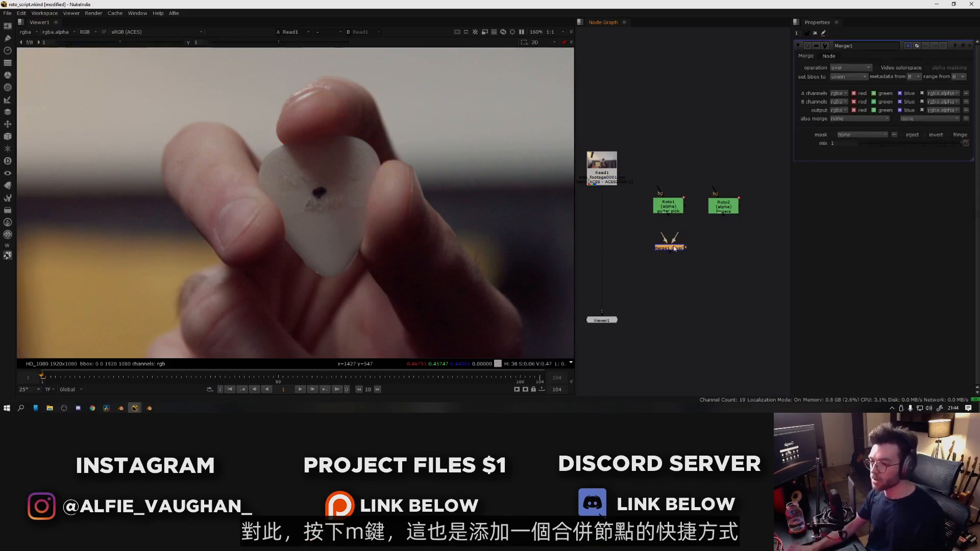
drag(657, 230, 675, 215)
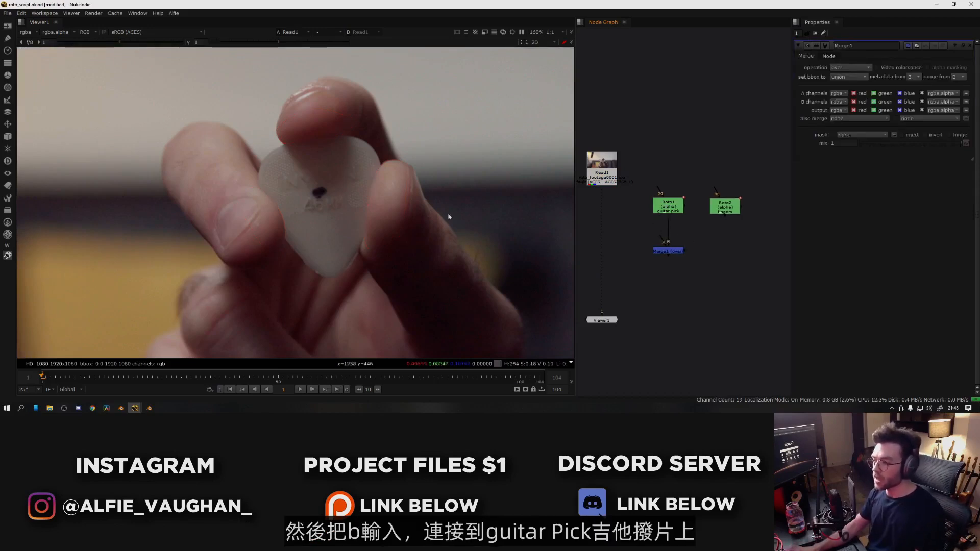
drag(670, 250, 728, 215)
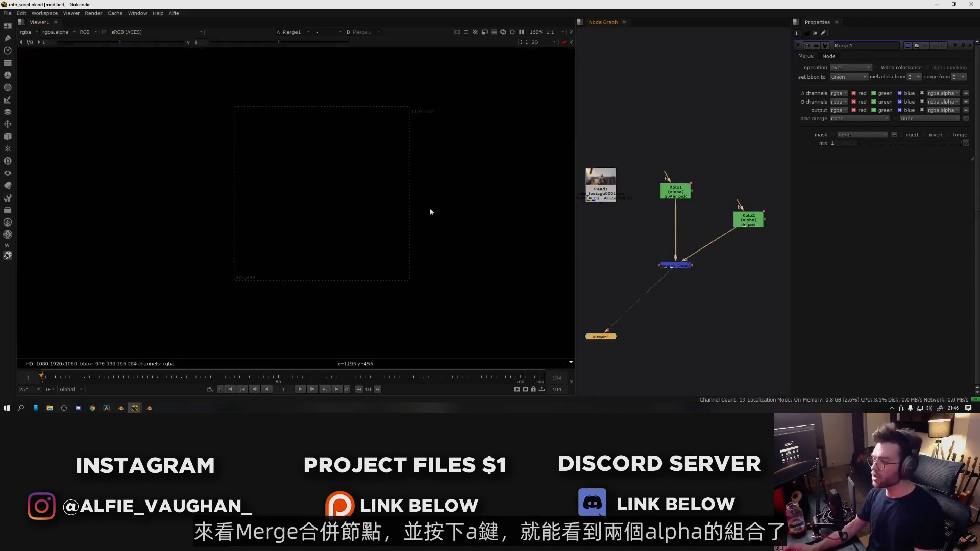
- View the merge's combined alpha and set its operation to stencil
key(a)
scroll(416, 200, up, 3)
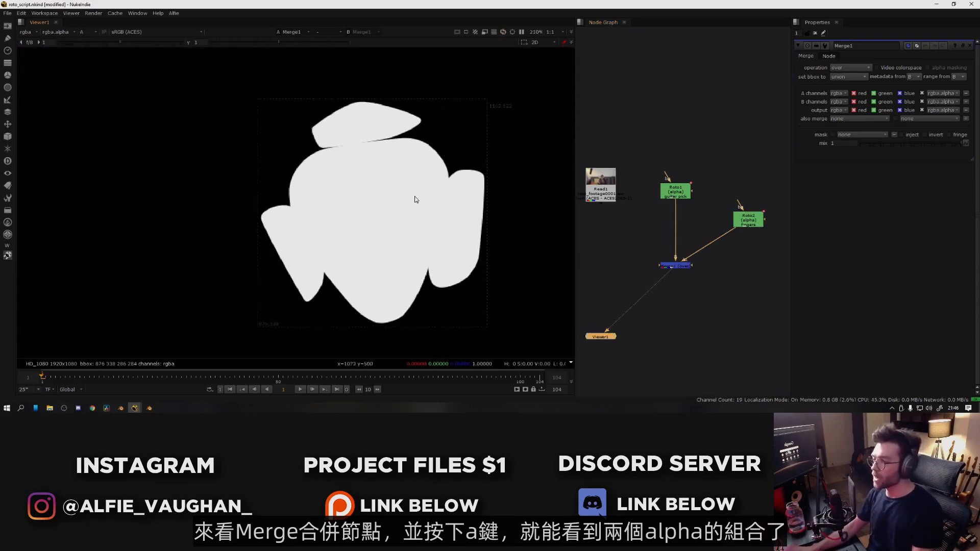
click(676, 265)
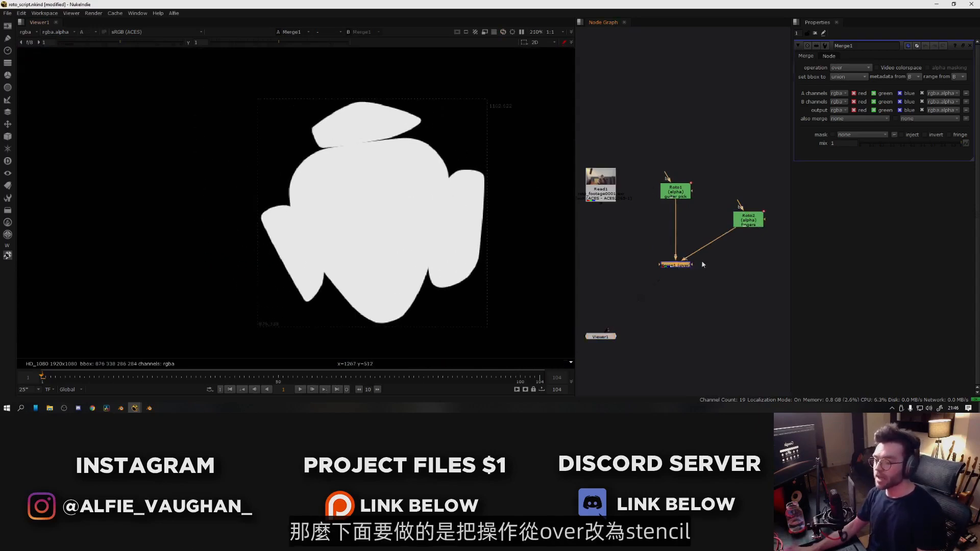
click(845, 70)
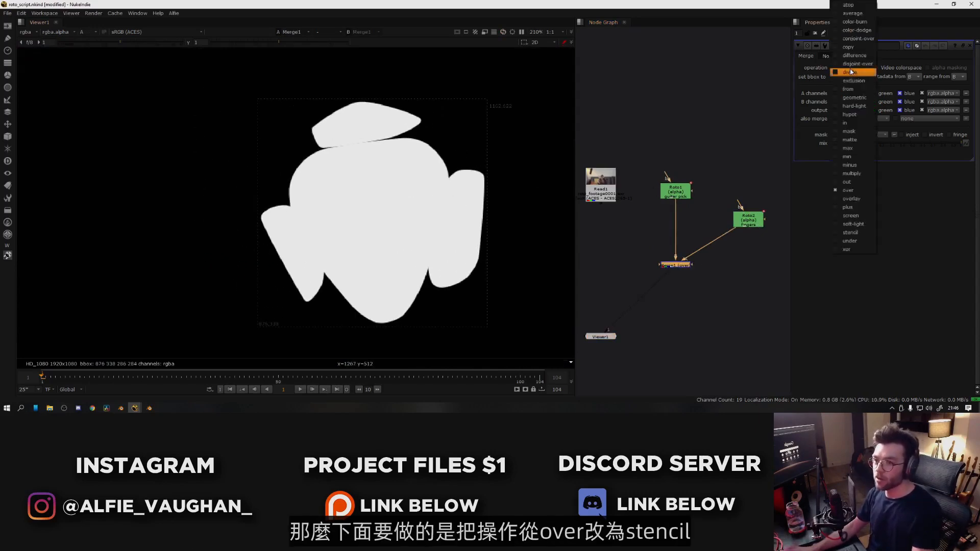
click(850, 232)
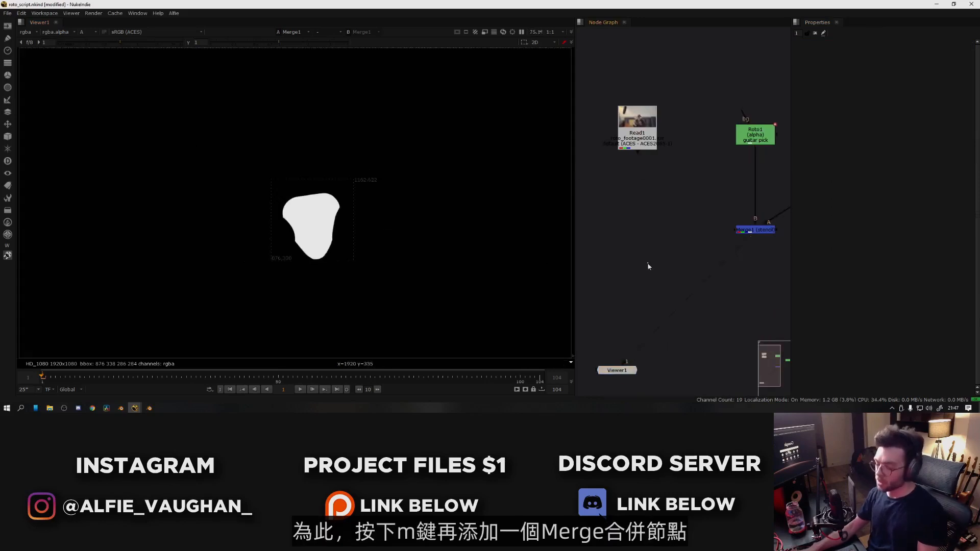
- Add a second Merge node with the Read1 footage as B and the stencil merge as A, and view its RGB result
key(m)
drag(656, 253, 750, 233)
click(707, 217)
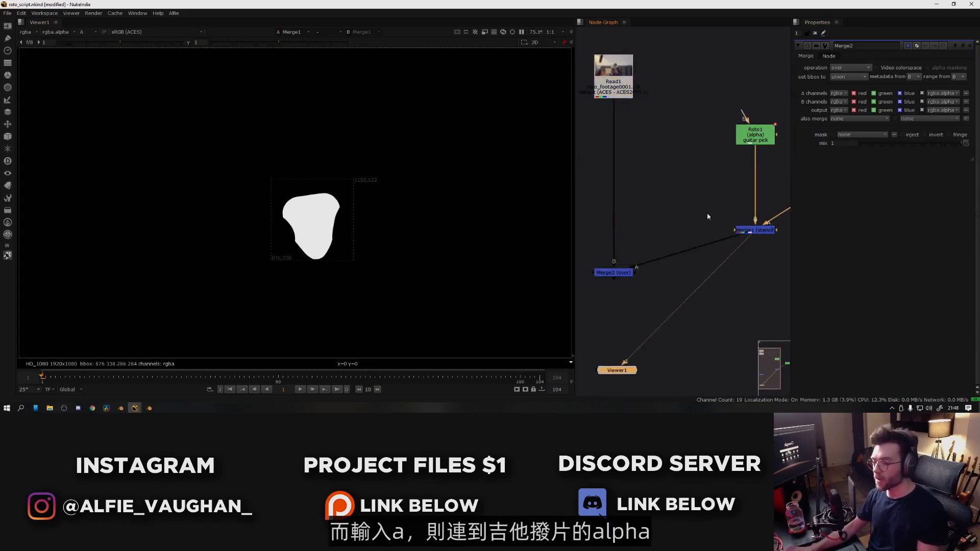
click(629, 273)
key(1)
key(a)
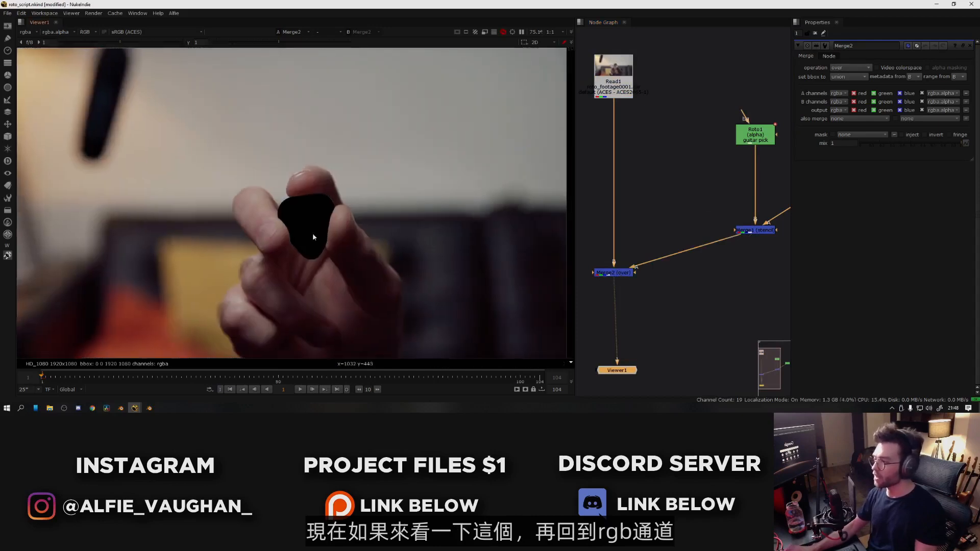
scroll(313, 237, up, 5)
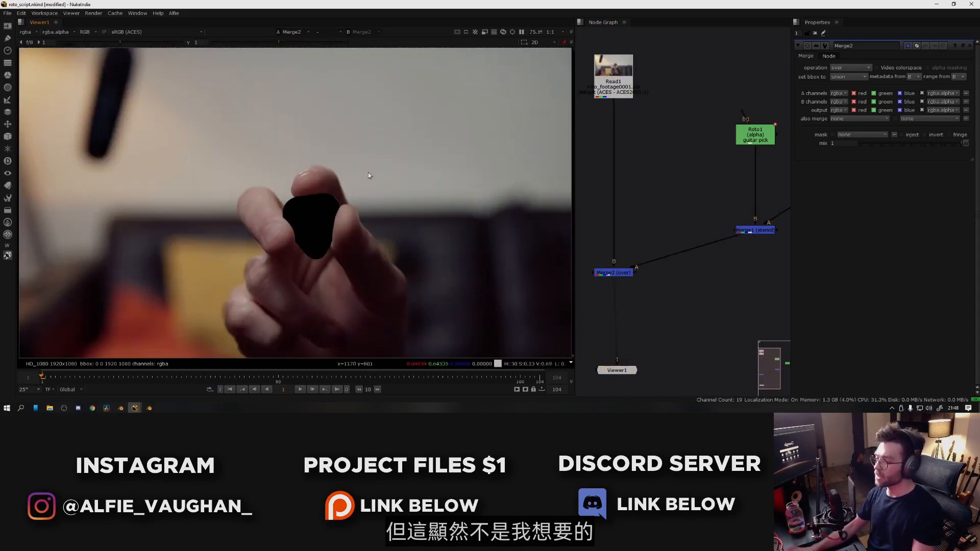
- Set the second Merge node's operation to mask and inspect the isolated guitar pick in the viewer
scroll(330, 218, up, 7)
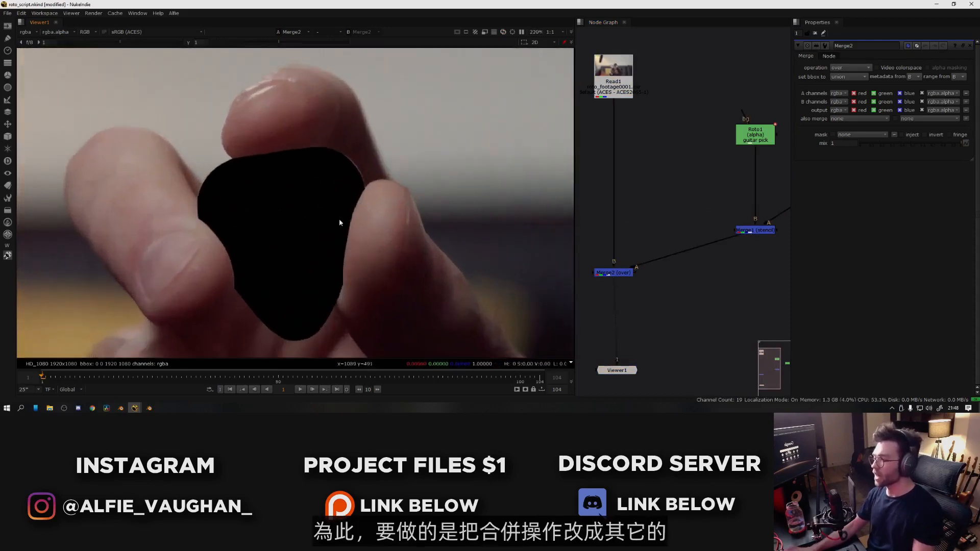
click(850, 67)
click(849, 132)
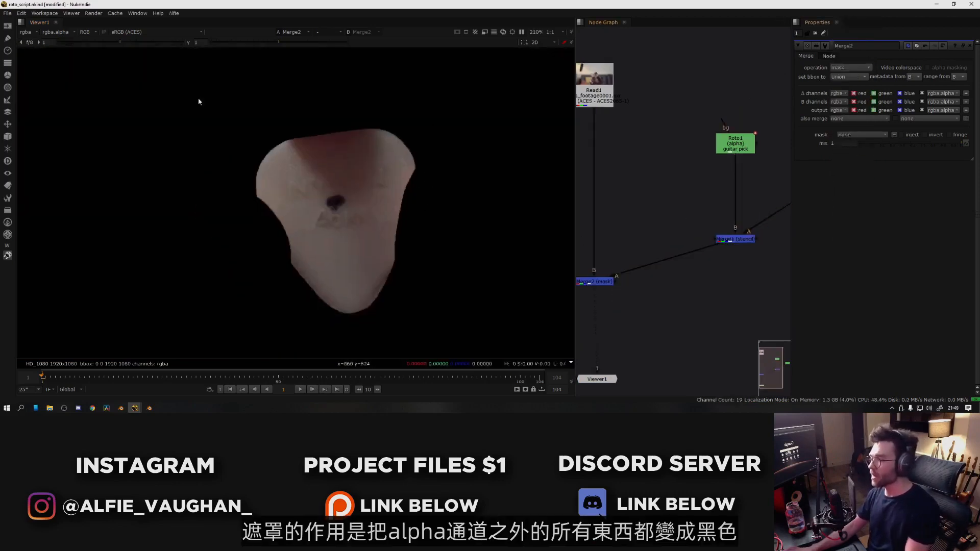
scroll(459, 234, down, 5)
scroll(409, 225, up, 8)
scroll(409, 245, down, 5)
scroll(357, 250, up, 2)
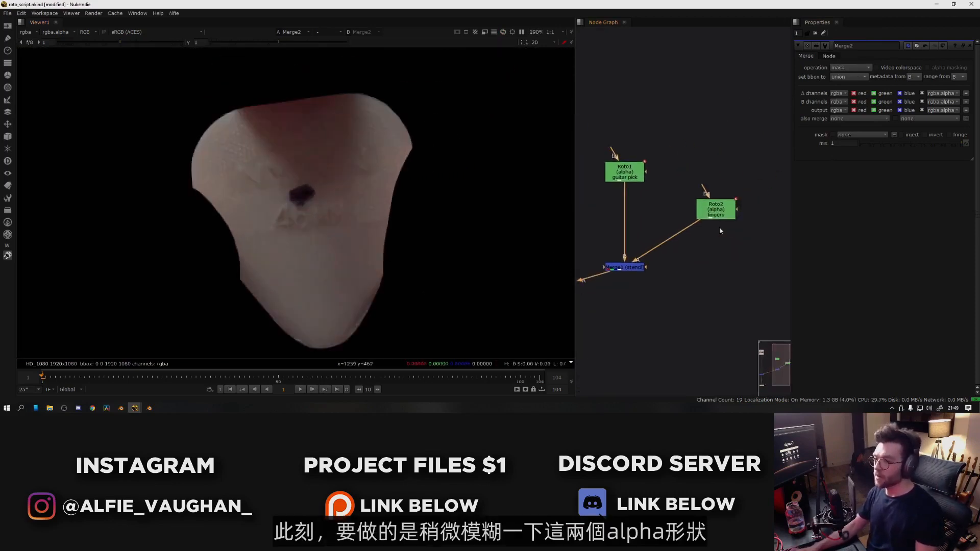
- Insert a Blur node below the fingers roto and set its size to 2.4
click(717, 211)
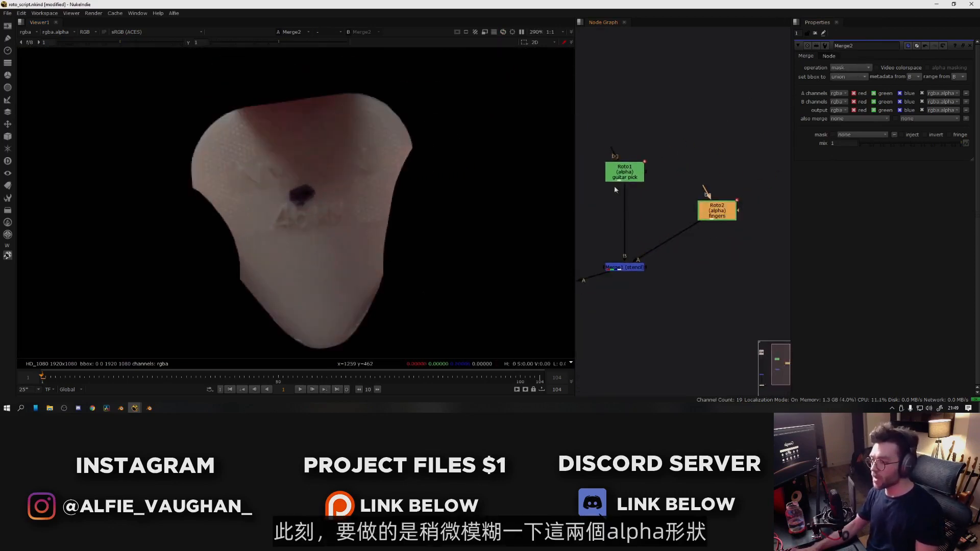
scroll(286, 225, up, 3)
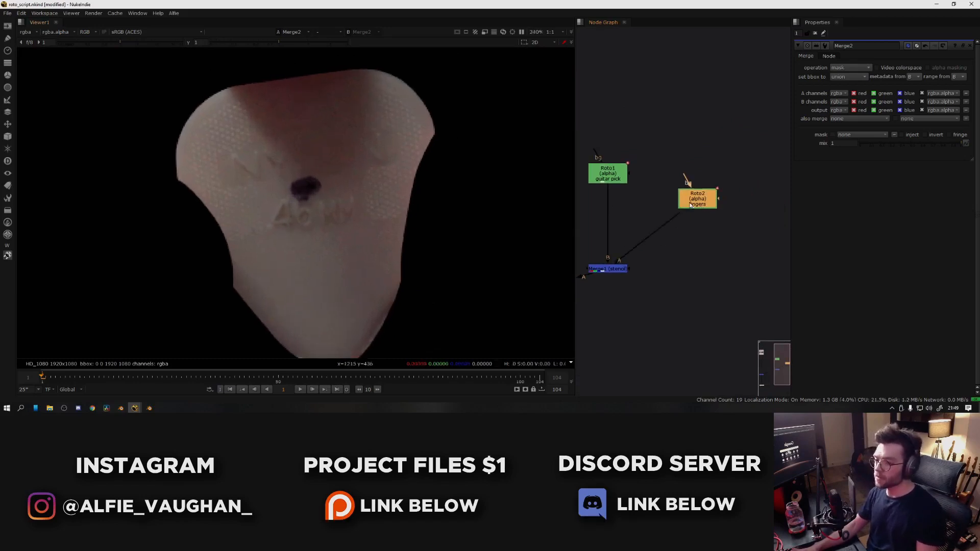
drag(690, 205, 712, 253)
key(b)
mouse_move(856, 79)
mouse_down()
mouse_move(891, 79)
mouse_move(870, 80)
mouse_up()
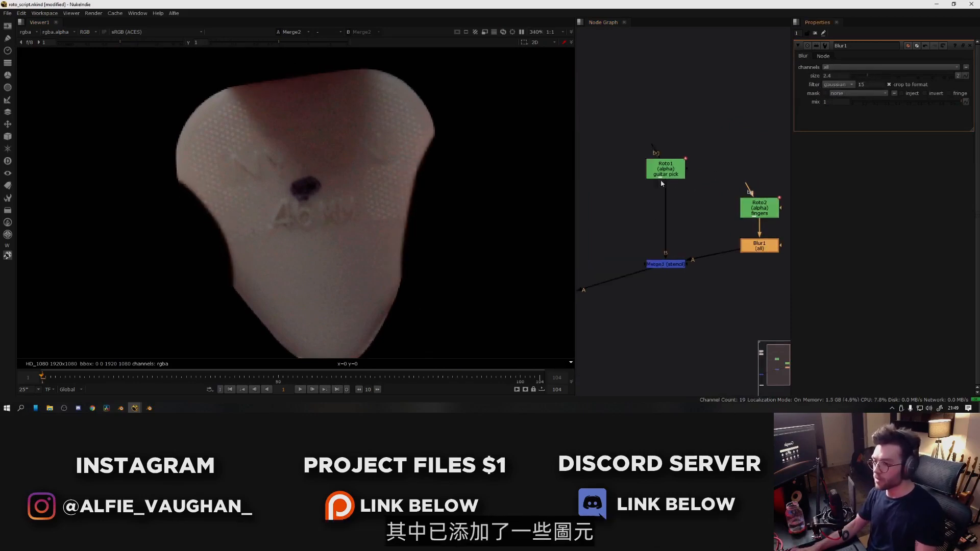
- Insert a Blur node below the guitar pick roto, set its size to 2.3, and check the softened edges
click(660, 176)
key(b)
drag(662, 190, 662, 206)
middle_drag(427, 186, 420, 155)
scroll(422, 156, down, 3)
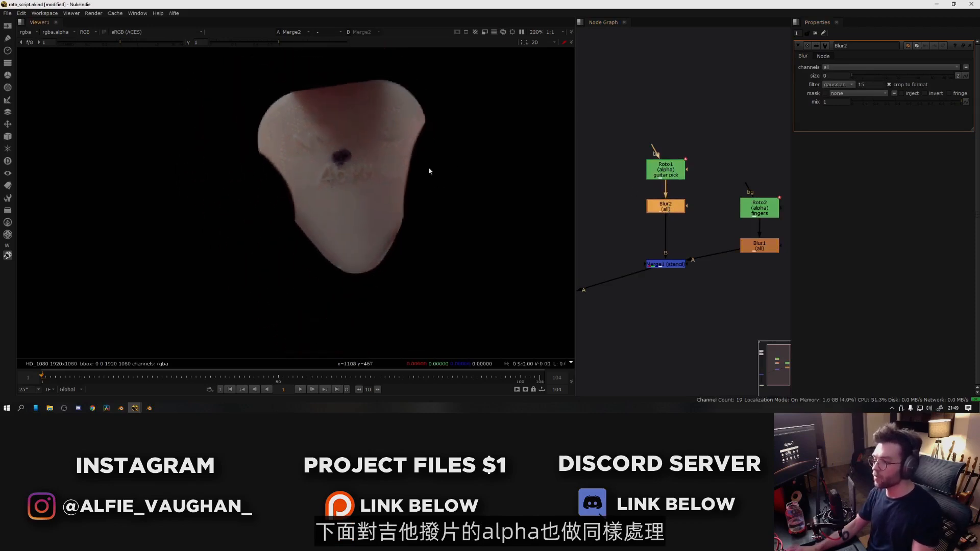
drag(855, 79, 864, 79)
middle_drag(582, 249, 676, 218)
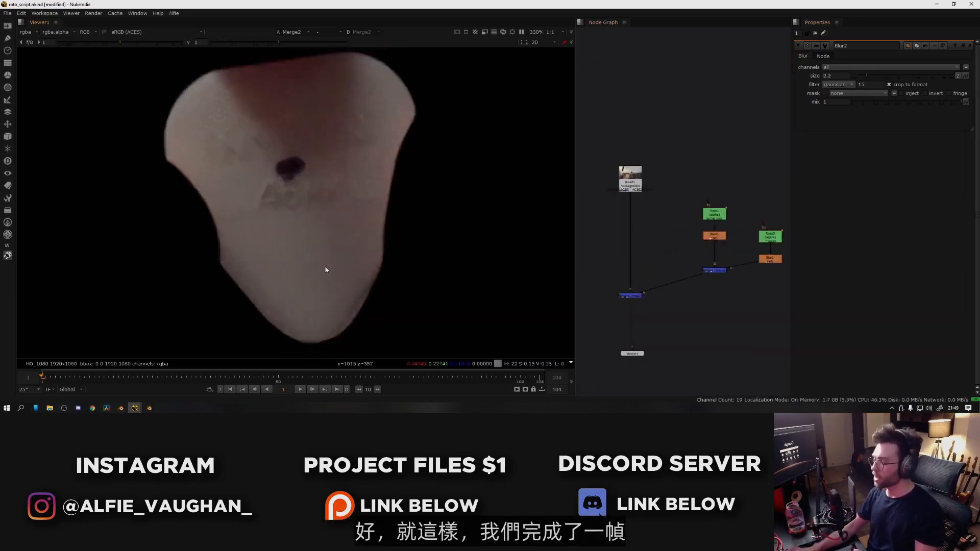
scroll(325, 269, down, 3)
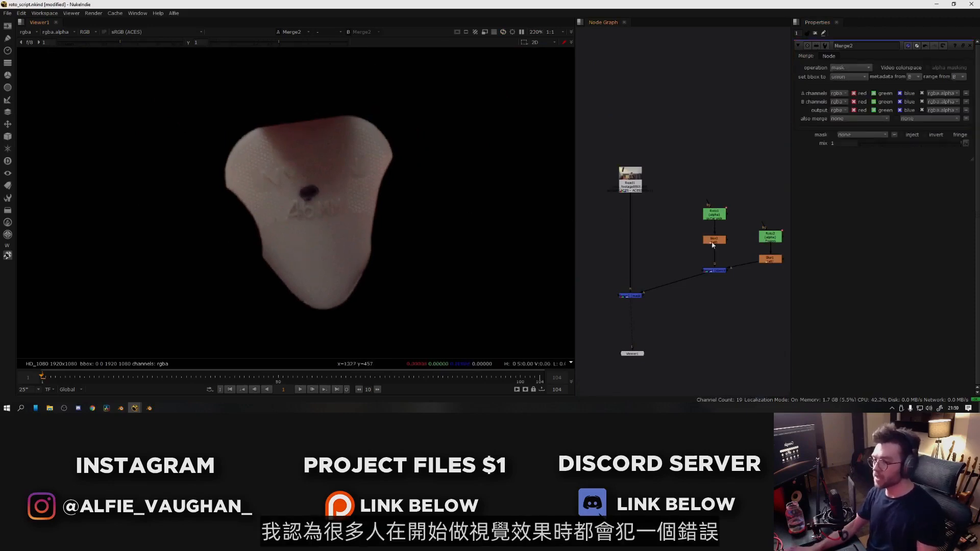
- Open the guitar pick roto, select its Bezier shape past the first frame, and view the Read1 footage
double_click(717, 216)
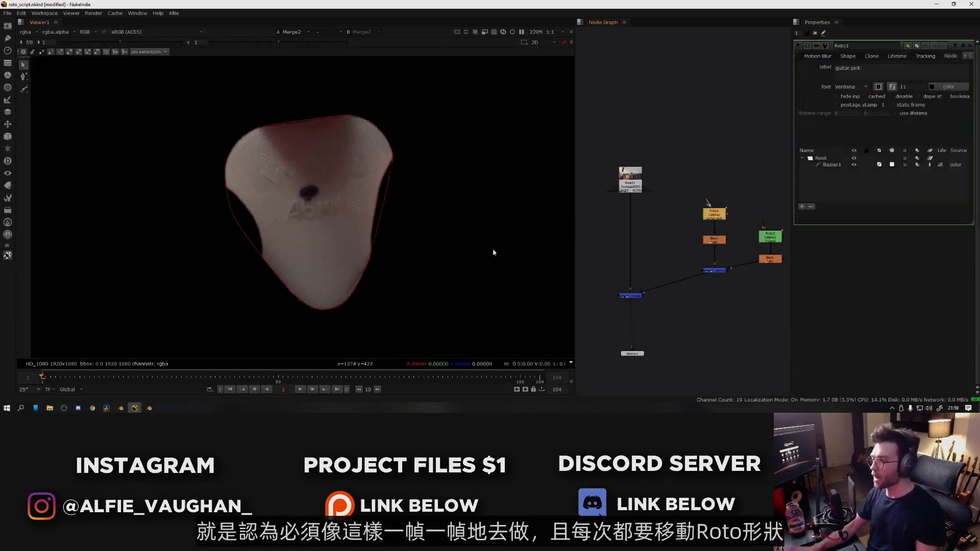
key(Right)
click(371, 253)
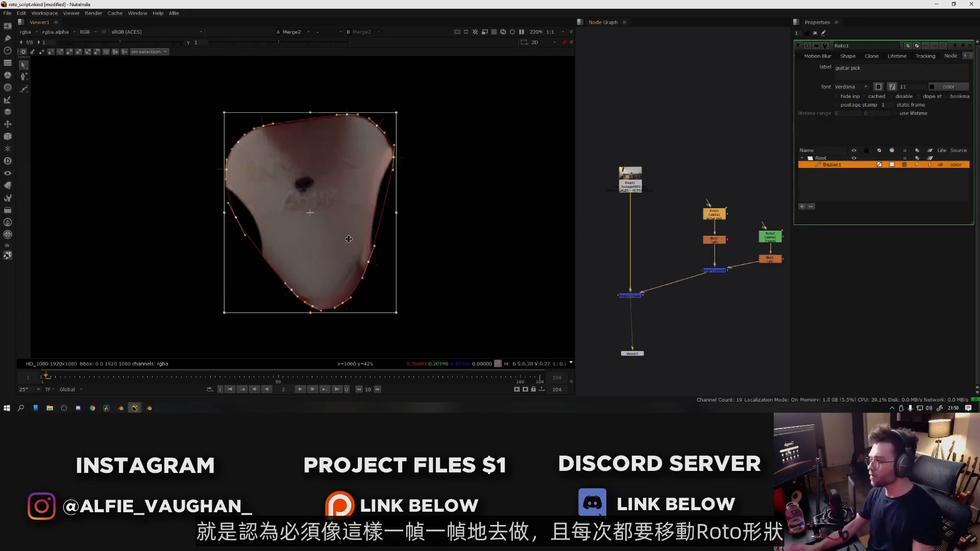
click(638, 191)
key(1)
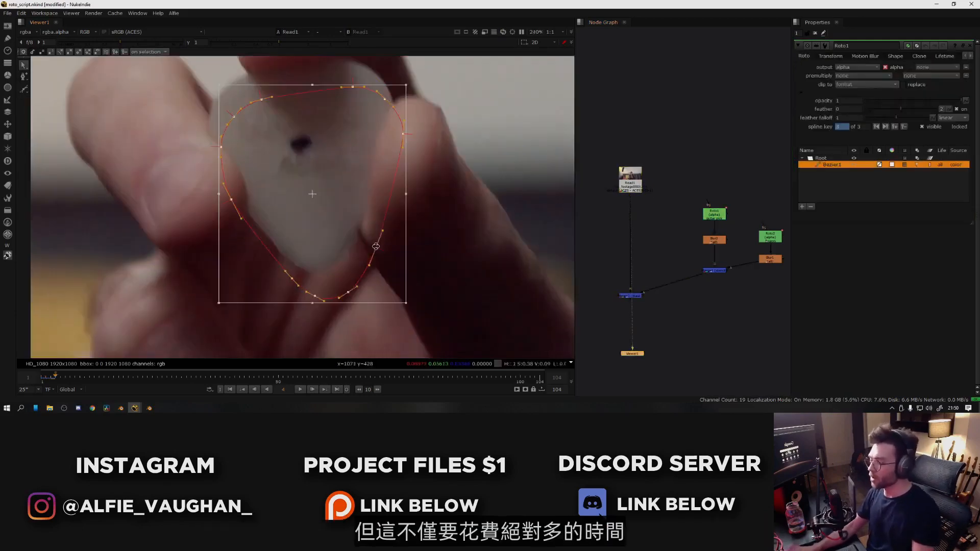
- Reposition the guitar pick shape over the moving pick on frames 4, 5 and 6, and deselect its points
drag(313, 212, 300, 187)
middle_drag(301, 186, 313, 211)
key(Right)
drag(313, 198, 296, 169)
middle_drag(299, 168, 314, 193)
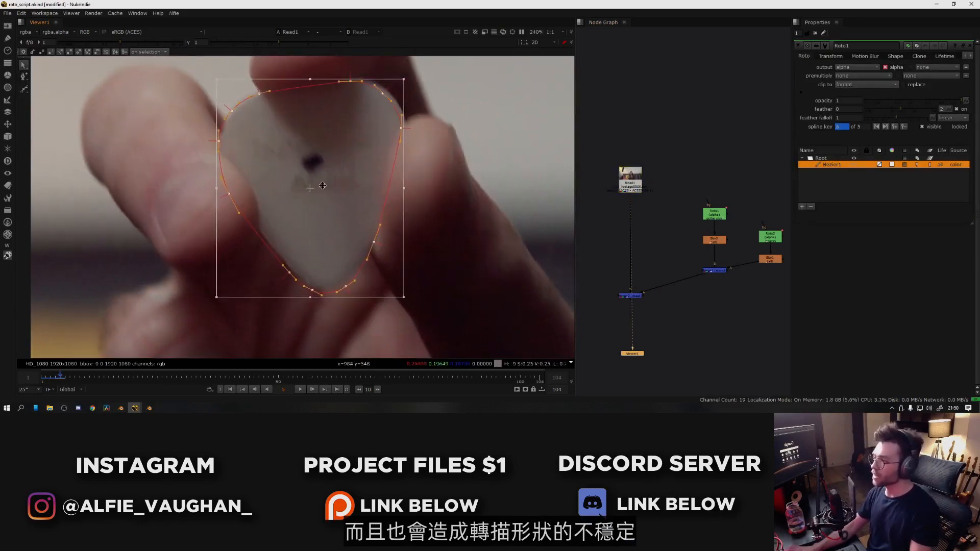
key(Right)
key(Left)
key(Right)
drag(286, 199, 271, 162)
middle_drag(285, 181, 308, 213)
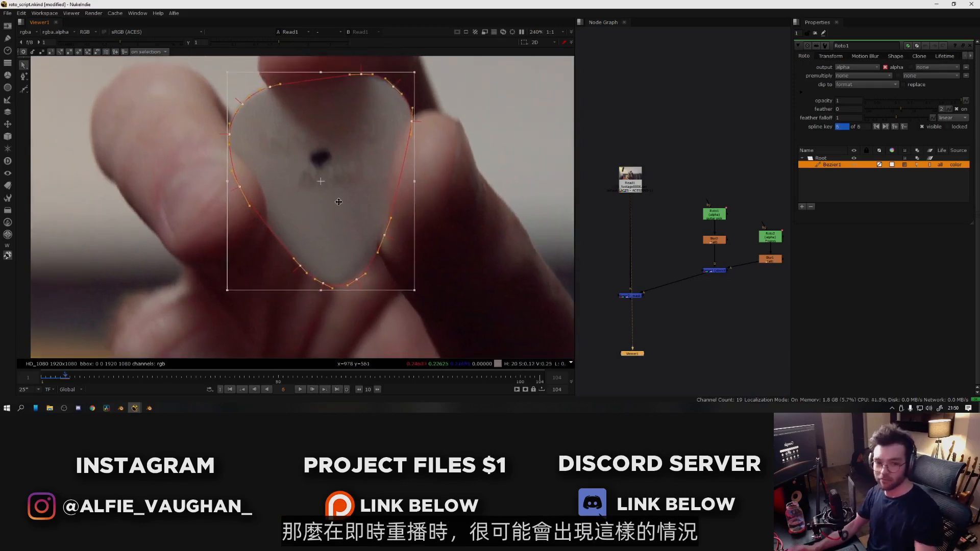
click(539, 237)
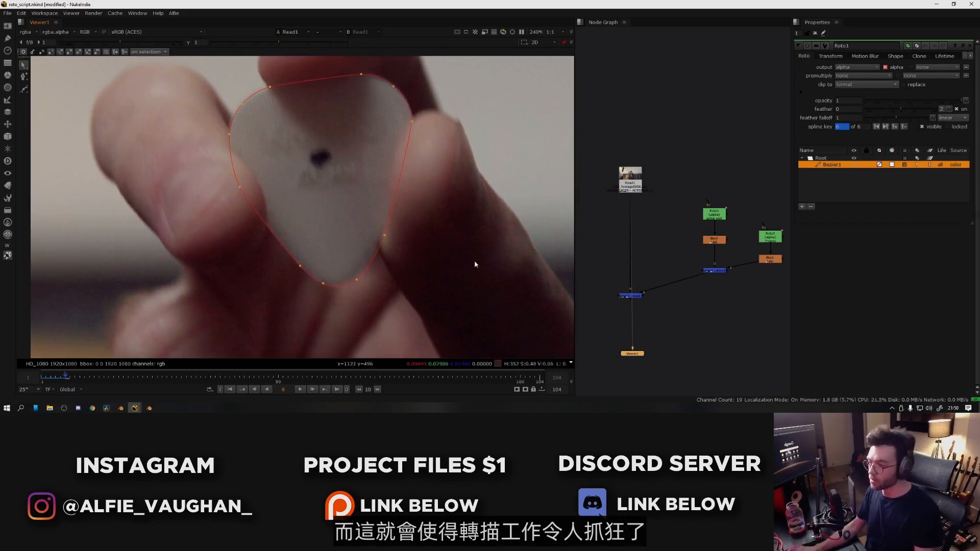
click(639, 258)
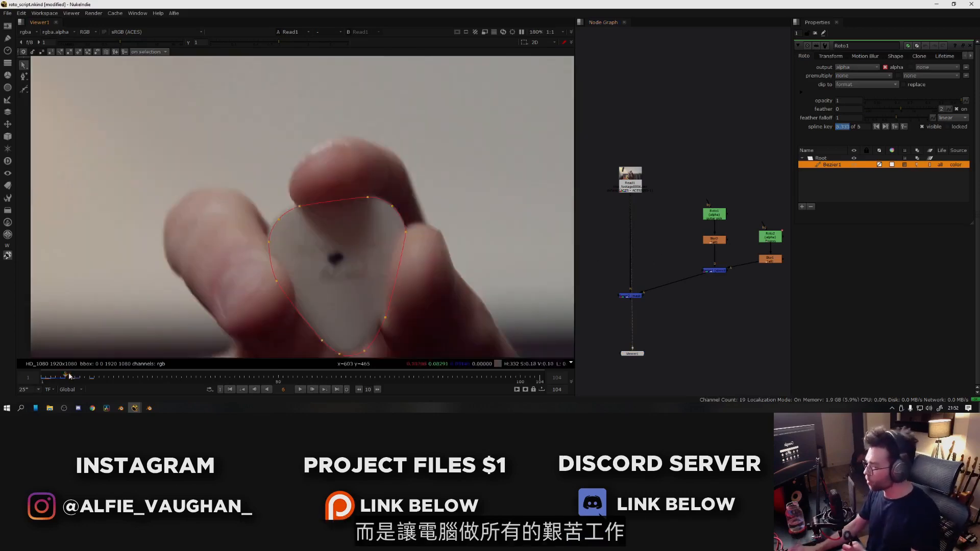
- Examine the black dot on the guitar pick and how the pick moves across the first frames of the footage
scroll(321, 173, up, 5)
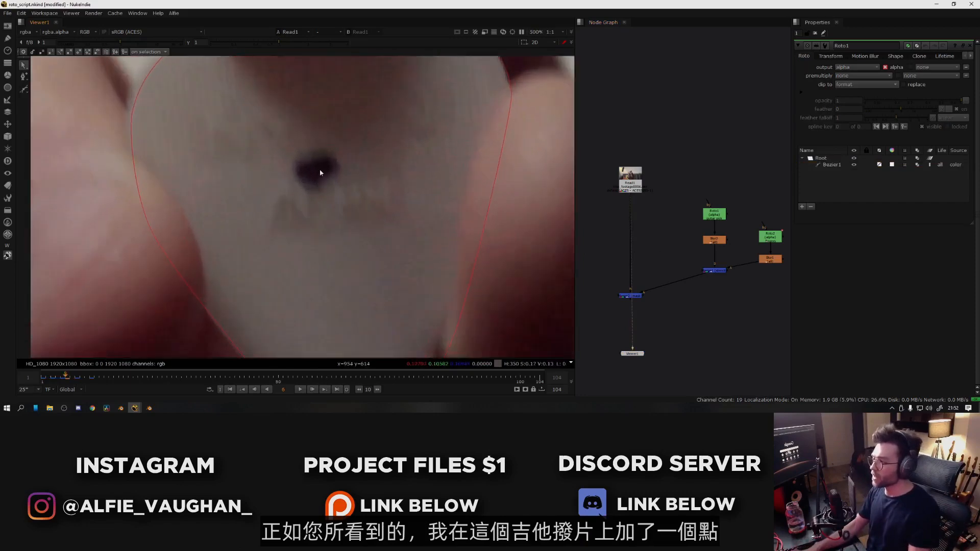
scroll(319, 176, down, 6)
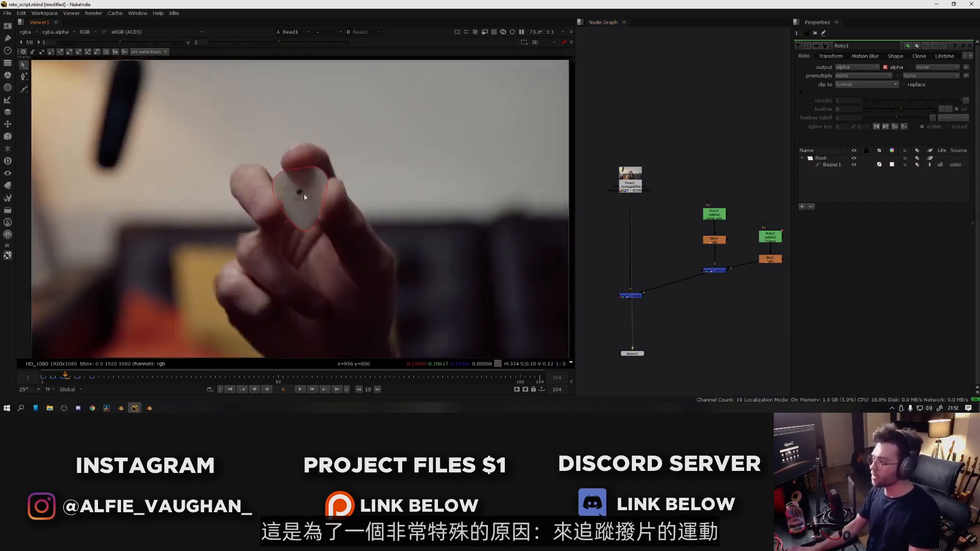
scroll(304, 194, up, 2)
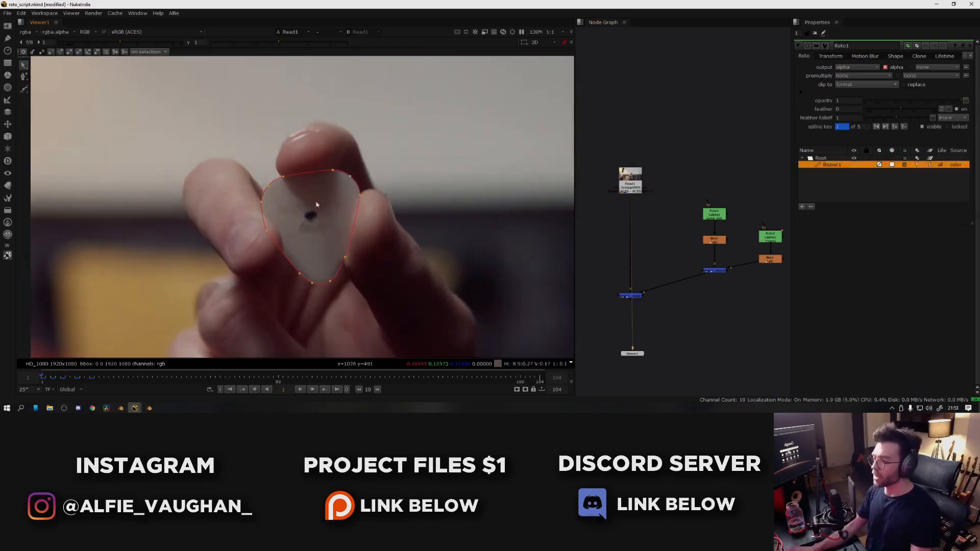
scroll(306, 210, up, 2)
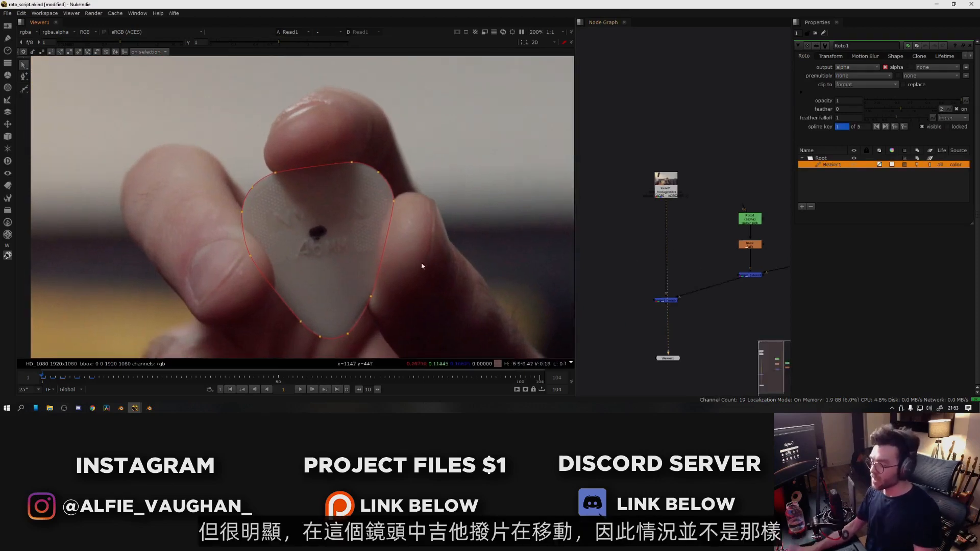
scroll(416, 272, down, 1)
drag(142, 377, 37, 382)
scroll(364, 253, down, 3)
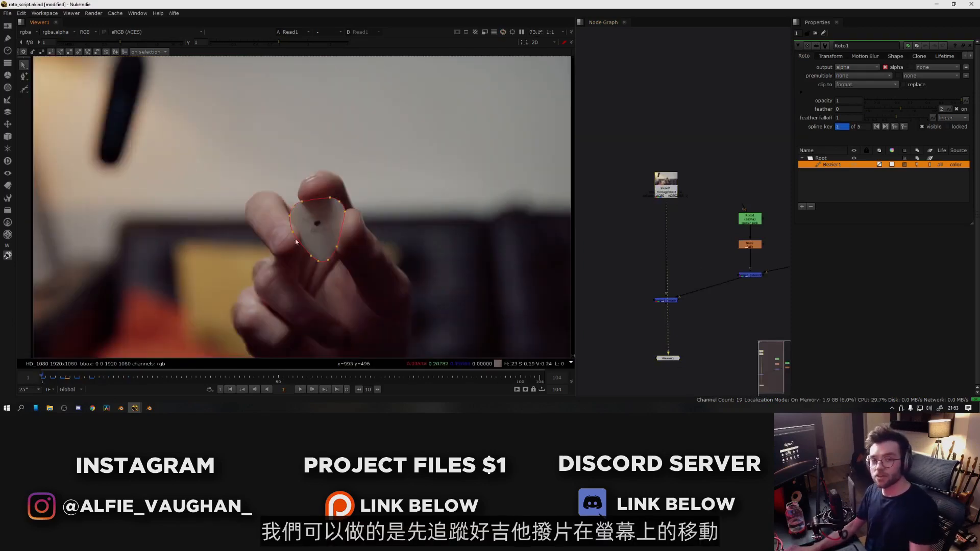
drag(60, 379, 90, 380)
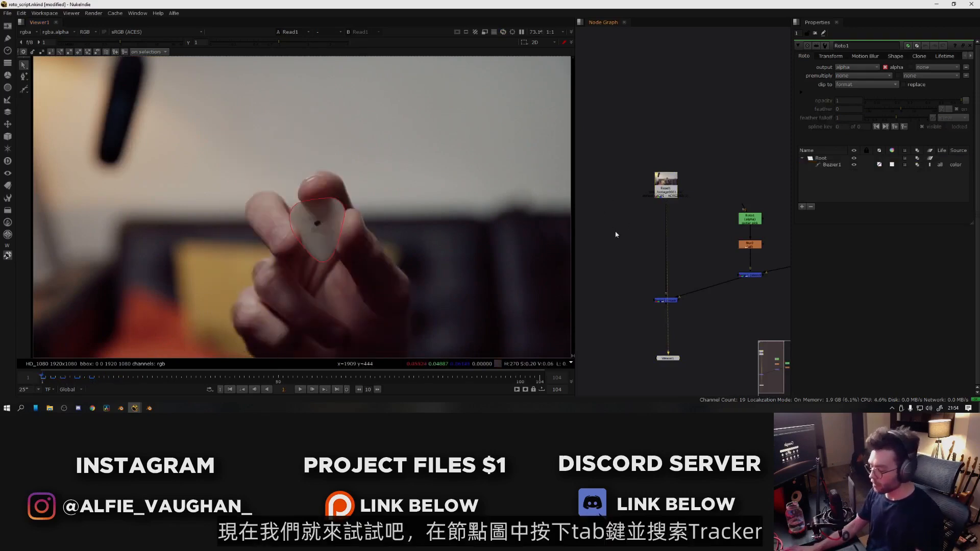
- Add a Tracker node to the Read1 footage and create a track on the pick's black dot at frame 1
key(Tab)
text(tracker)
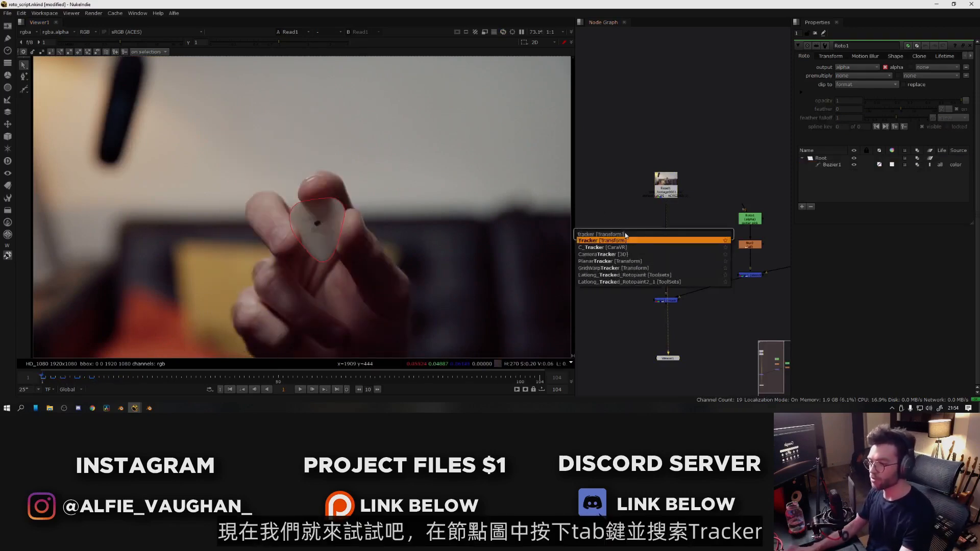
key(Return)
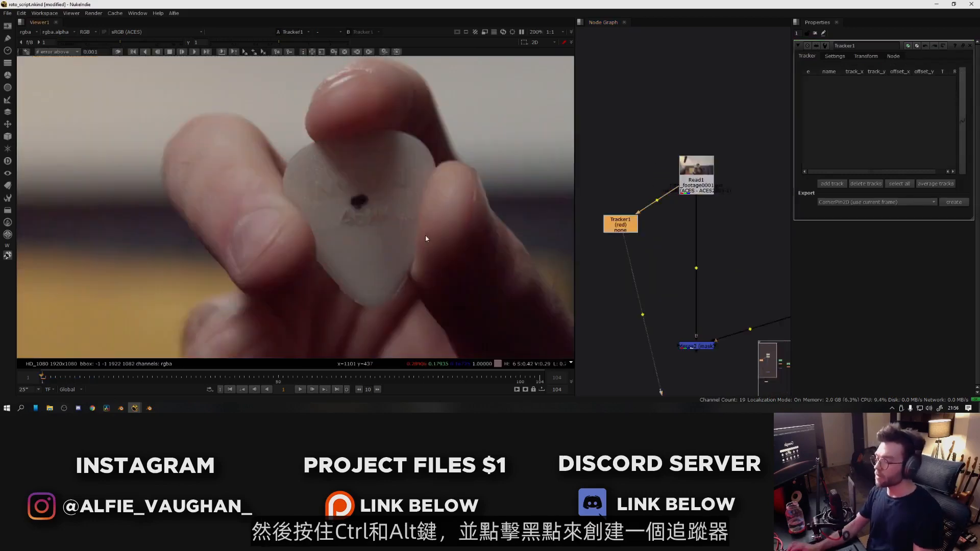
ctrl+alt+click(360, 202)
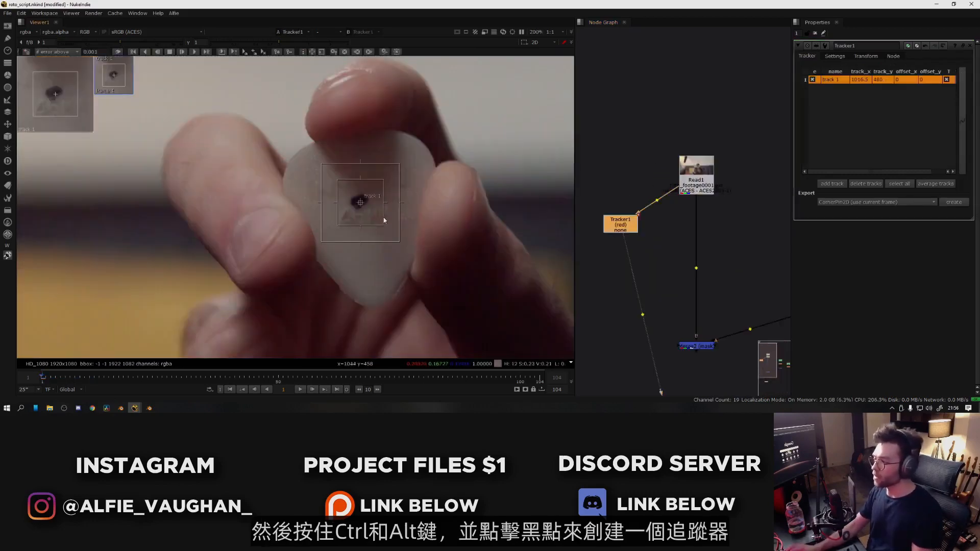
- Shrink the track's inner box closely around the black dot and enlarge the outer search box around it
scroll(375, 215, up, 5)
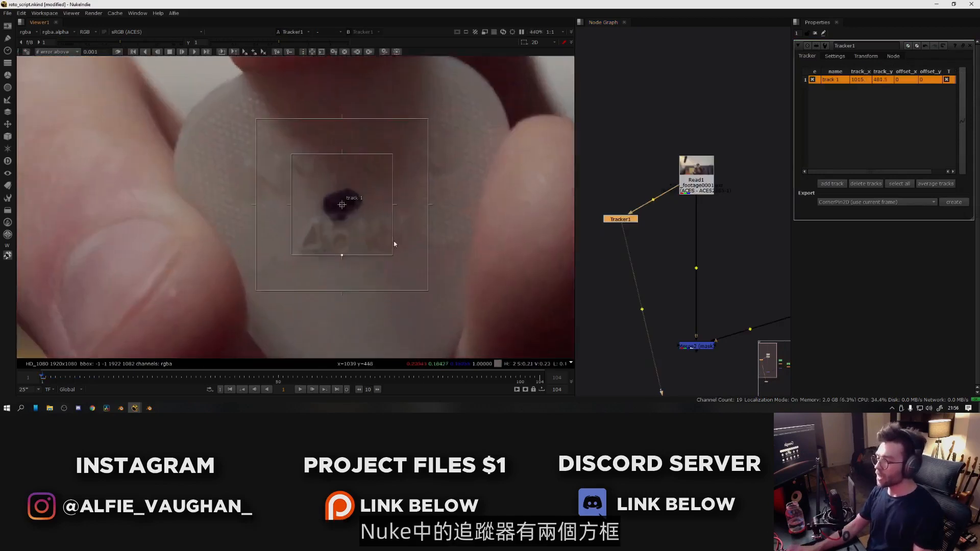
drag(393, 255, 370, 237)
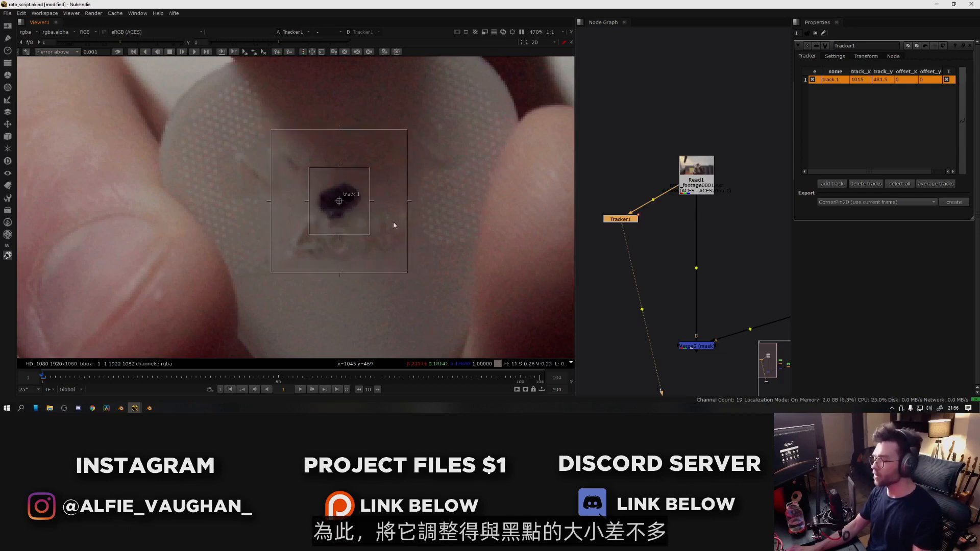
scroll(393, 221, down, 1)
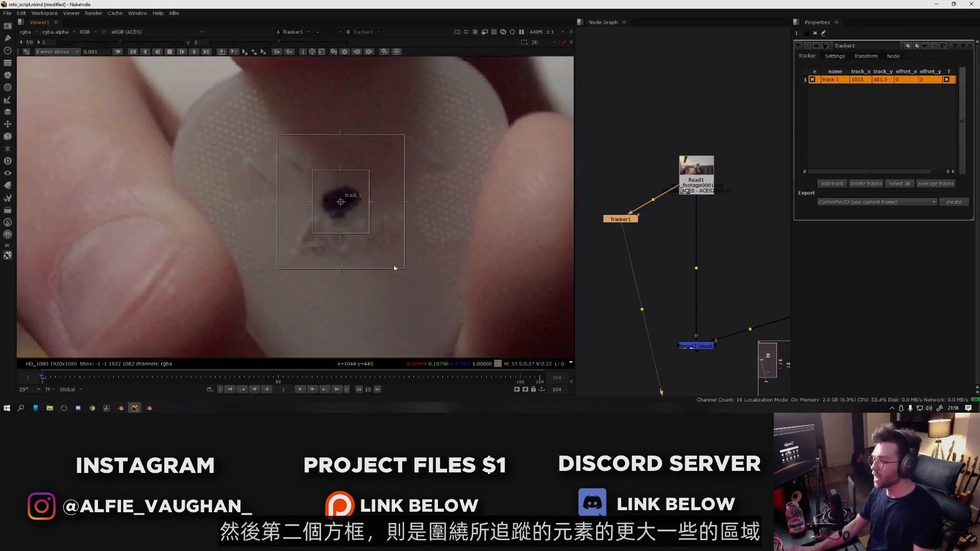
drag(404, 269, 416, 280)
drag(383, 239, 435, 284)
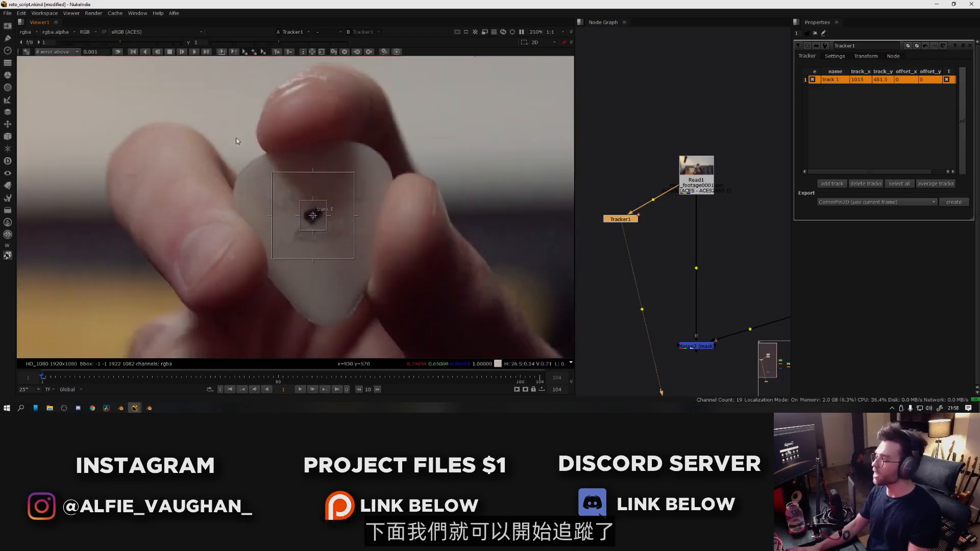
- Track the dot forward from frame 1, and step back to frame 15 to check the track's position
click(195, 52)
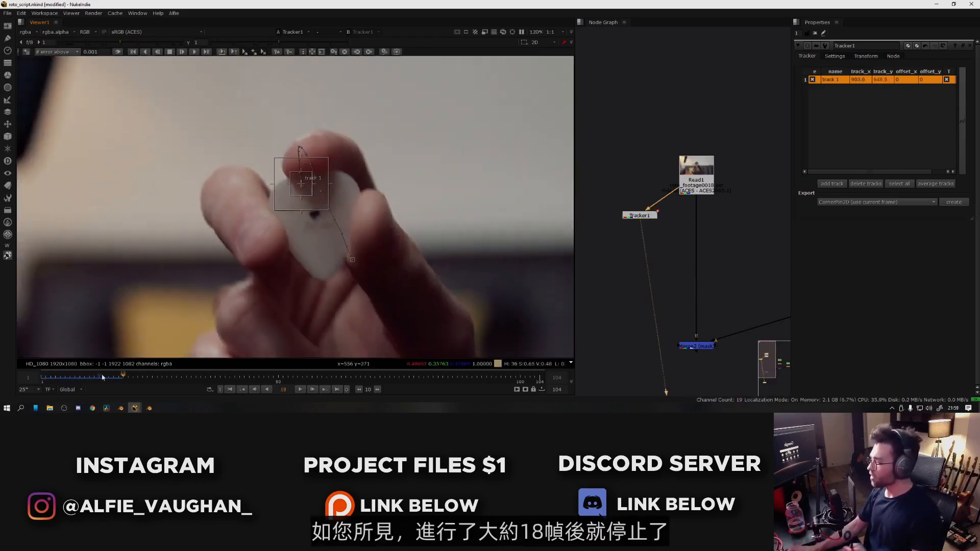
scroll(365, 206, down, 3)
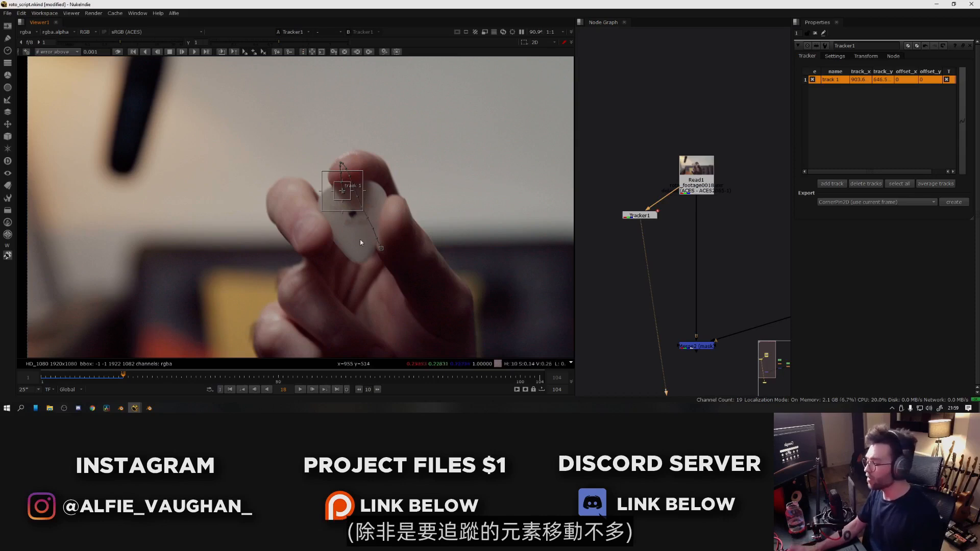
key(Left)
key(Left)
key(Left)
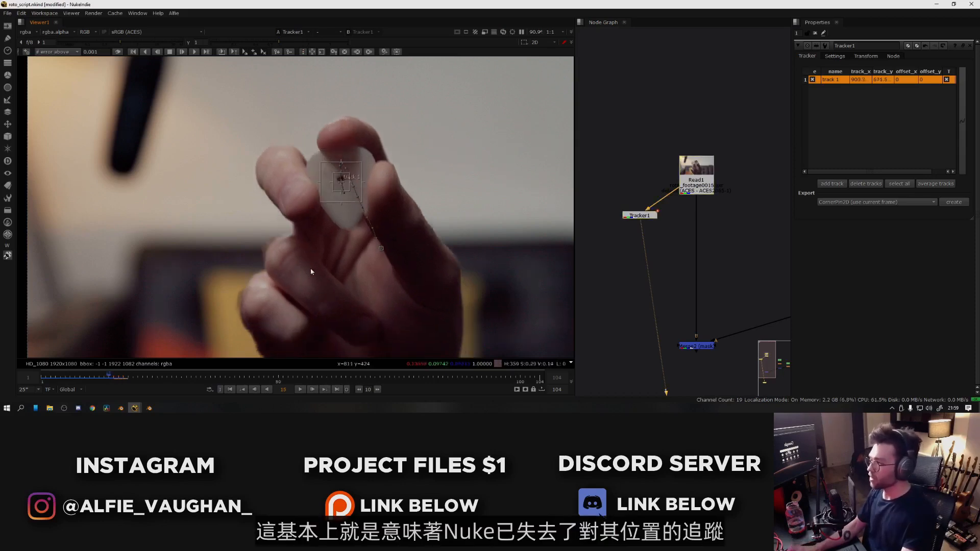
- Step back to frame 5, checking the track's alignment with the black dot on each frame
scroll(352, 216, up, 4)
drag(113, 378, 100, 378)
key(Left)
key(Left)
key(Left)
key(Left)
key(Left)
key(Left)
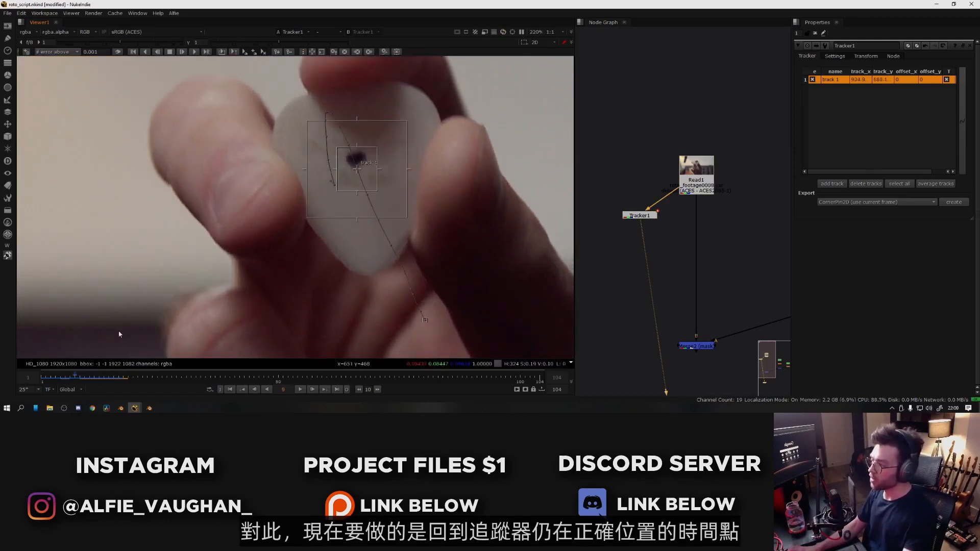
key(Left)
key(Left)
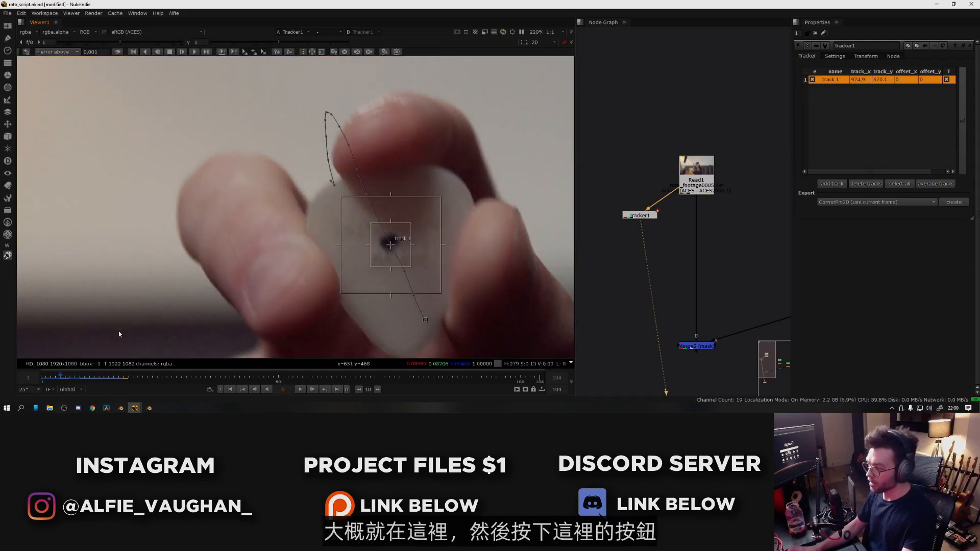
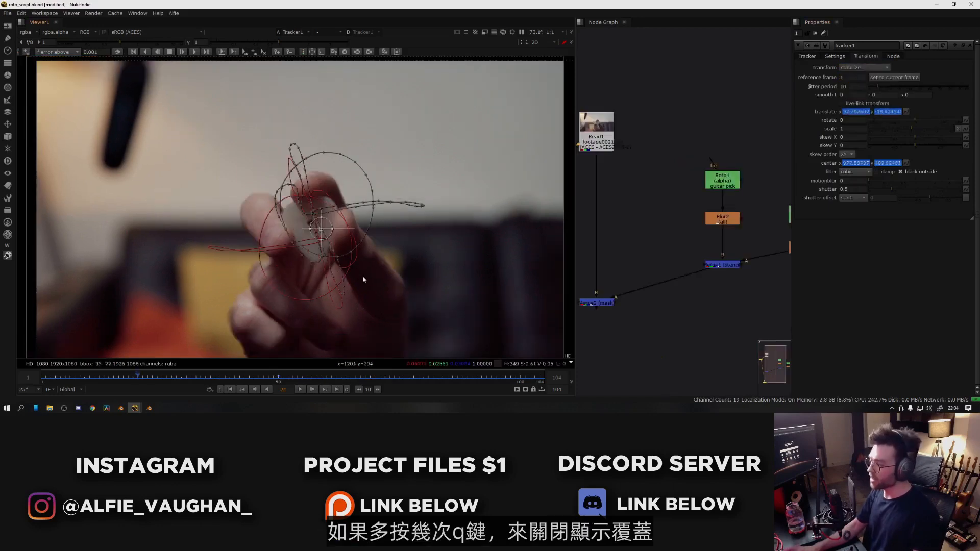
- Hide the viewer overlay and scrub through the stabilized footage to check the guitar pick's position in the frame
key(q)
key(q)
scroll(315, 225, up, 5)
click(72, 378)
drag(72, 378, 46, 377)
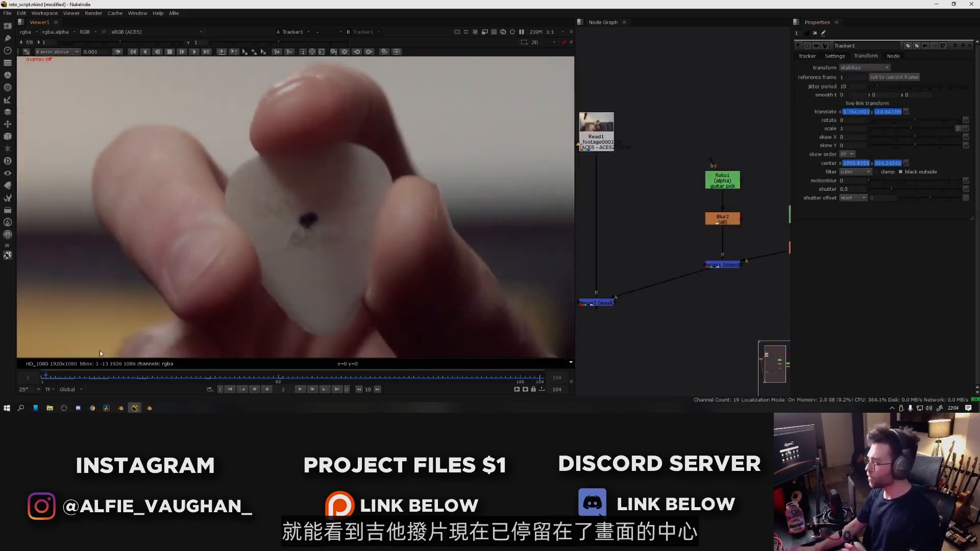
scroll(299, 286, down, 5)
middle_drag(295, 289, 304, 230)
drag(77, 378, 249, 380)
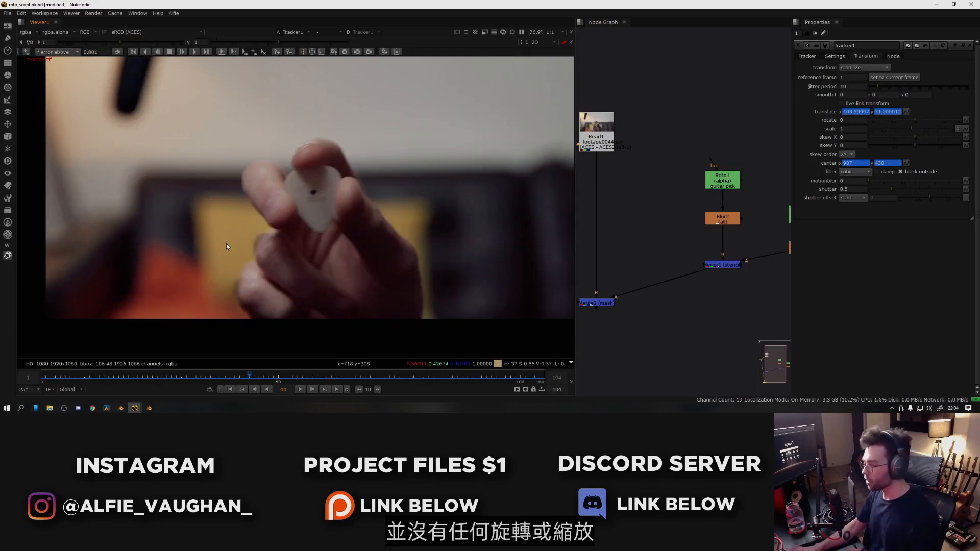
click(199, 378)
drag(200, 379, 138, 378)
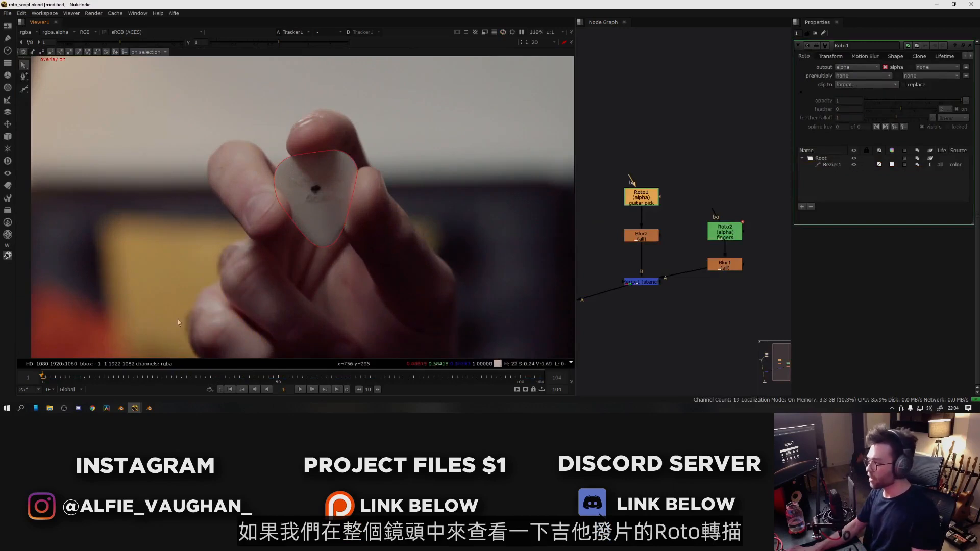
- Scrub the stabilized shot against the Roto1 pick shape, and refit its lower points as a group near frame 5
click(53, 380)
drag(53, 380, 458, 386)
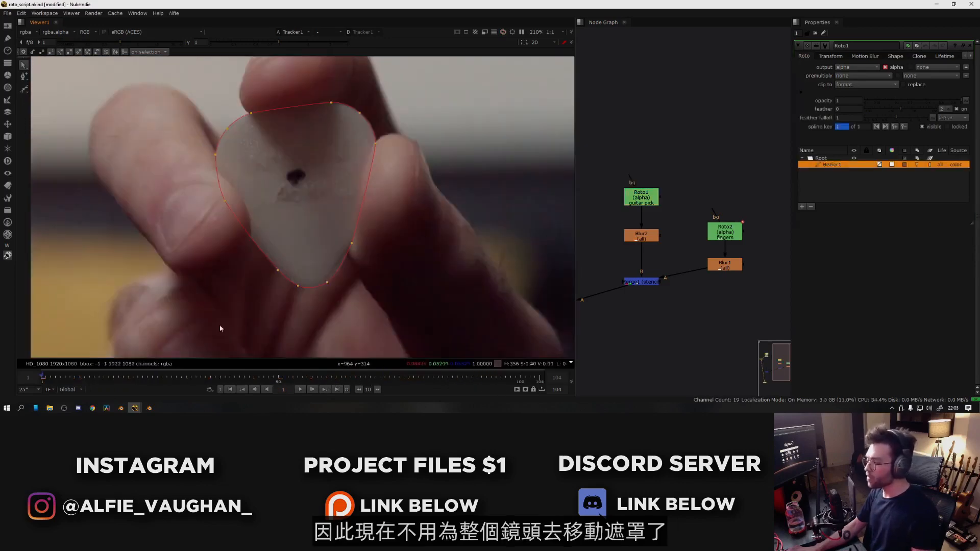
mouse_move(50, 381)
mouse_down()
mouse_move(91, 382)
mouse_move(60, 381)
mouse_up()
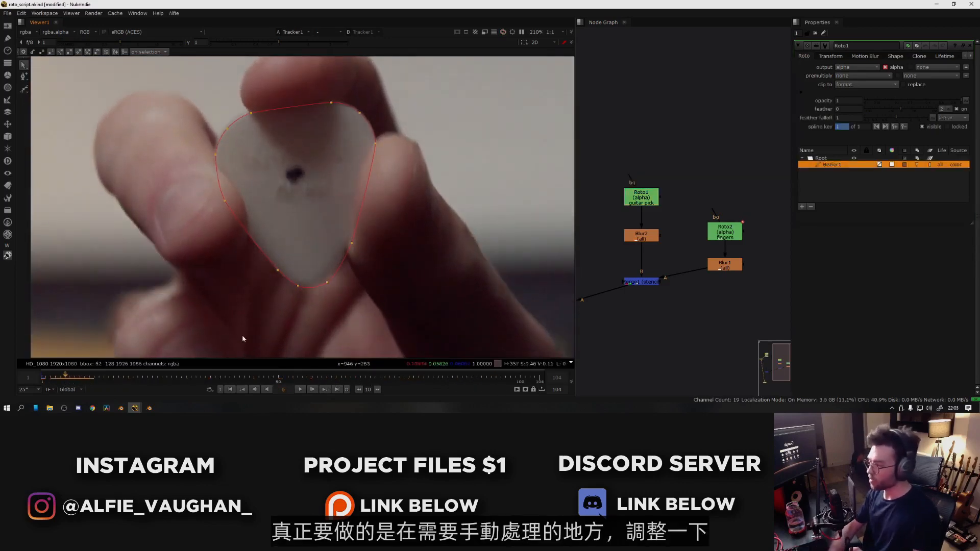
key(Left)
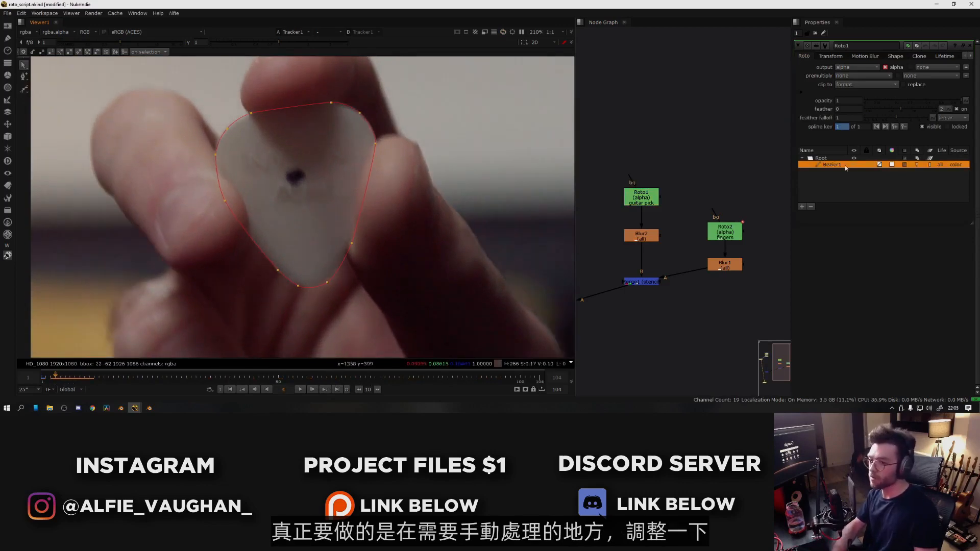
key(Right)
drag(379, 241, 234, 335)
drag(317, 252, 317, 246)
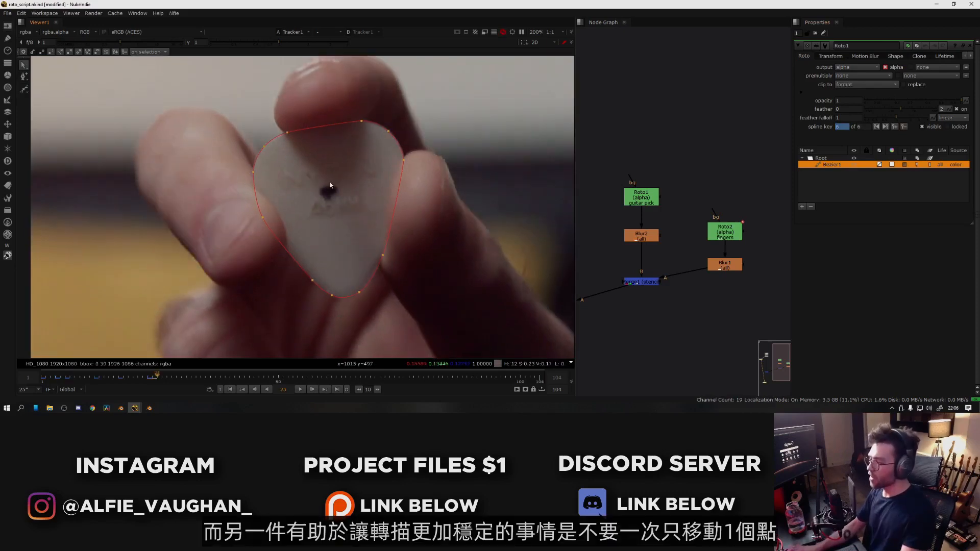
- At frame 27, refit the pick shape to its edges by adjusting its points in groups: tip, upper corner and finger side
key(Right)
key(Right)
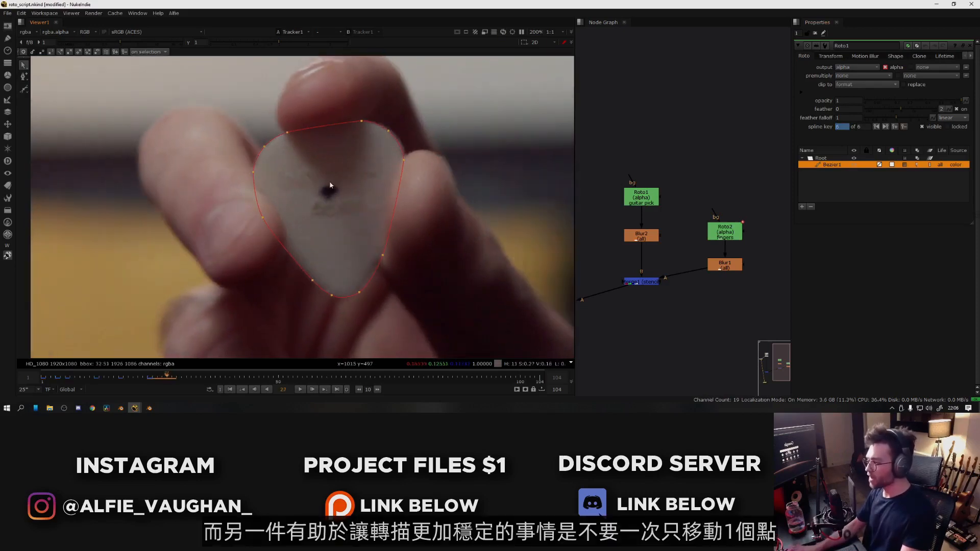
scroll(336, 294, up, 3)
drag(283, 195, 486, 311)
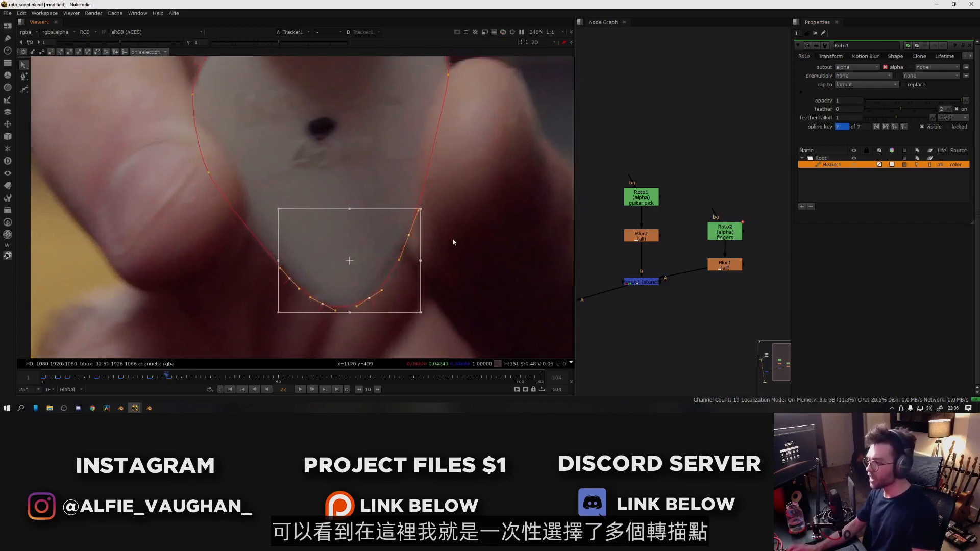
middle_drag(457, 188, 406, 334)
drag(419, 118, 351, 208)
middle_drag(252, 183, 348, 174)
drag(344, 109, 229, 335)
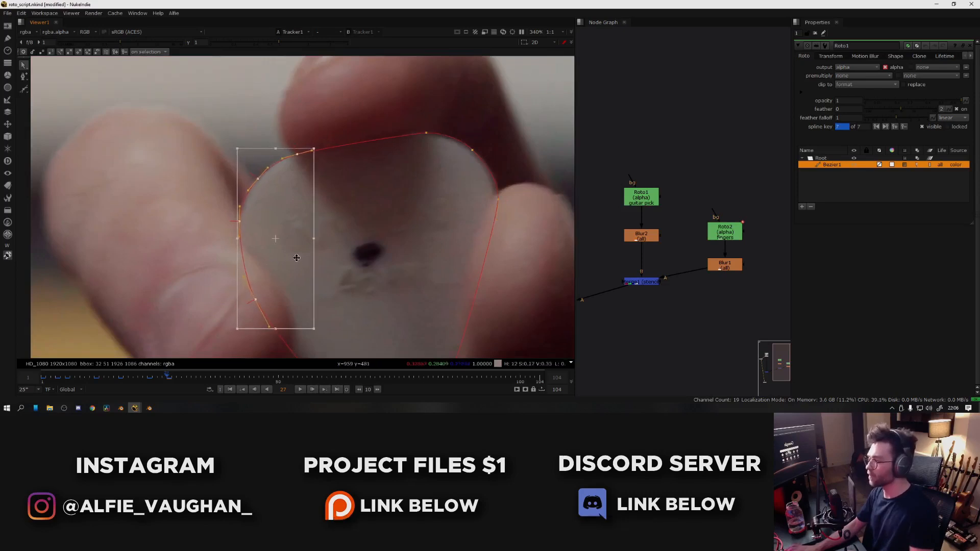
middle_drag(296, 257, 265, 239)
- Nudge the points around the pick shape's upper-right corner together as one group at frame 27
click(437, 130)
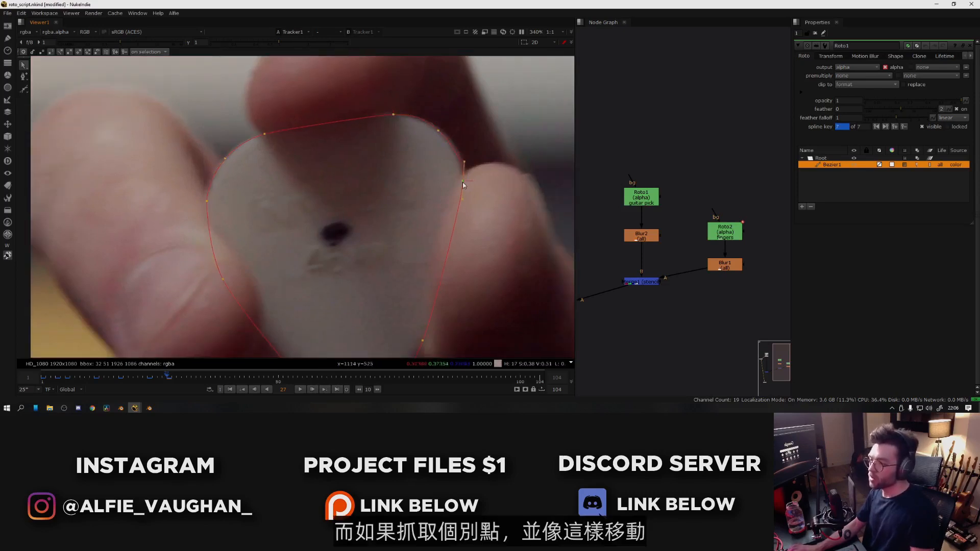
drag(470, 202, 375, 109)
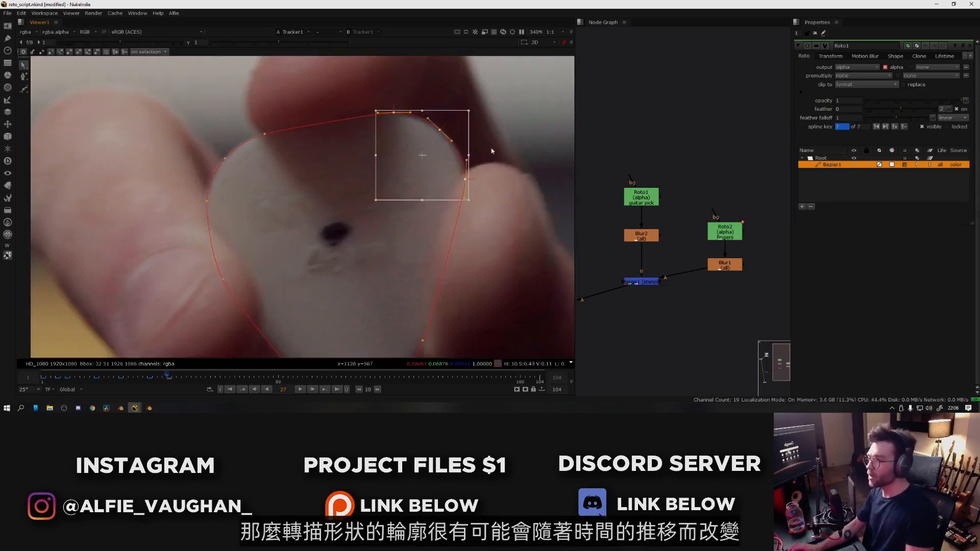
click(527, 146)
scroll(253, 250, down, 3)
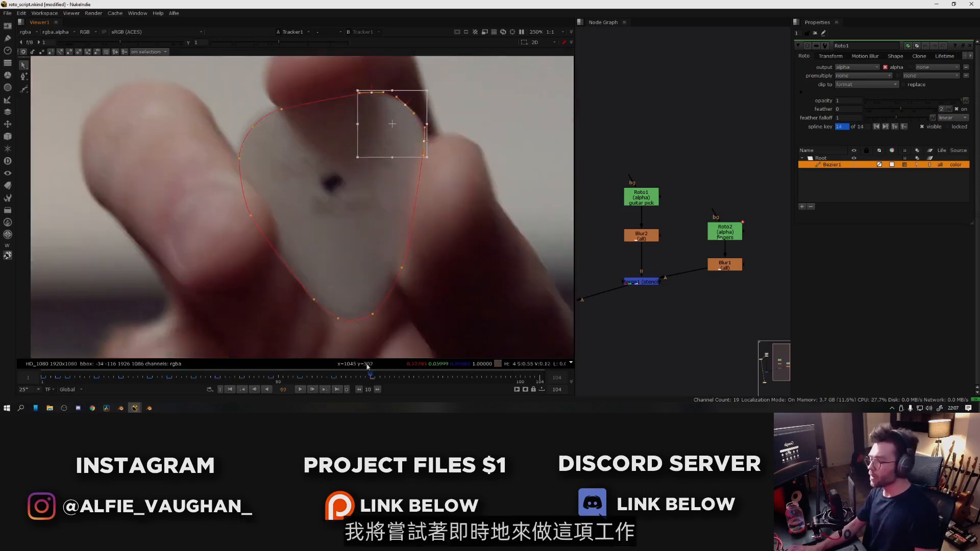
- At frame 76, move the pick shape's upper-right, lower and left point groups to match the pick's edges
click(404, 381)
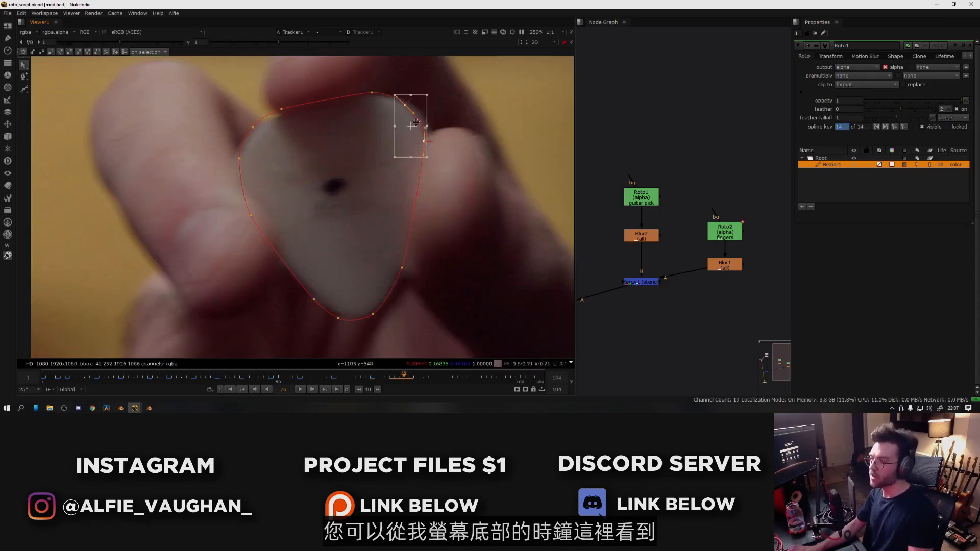
drag(486, 71, 314, 204)
drag(392, 135, 400, 137)
drag(492, 230, 261, 344)
drag(364, 291, 367, 286)
drag(313, 81, 217, 240)
drag(262, 183, 264, 187)
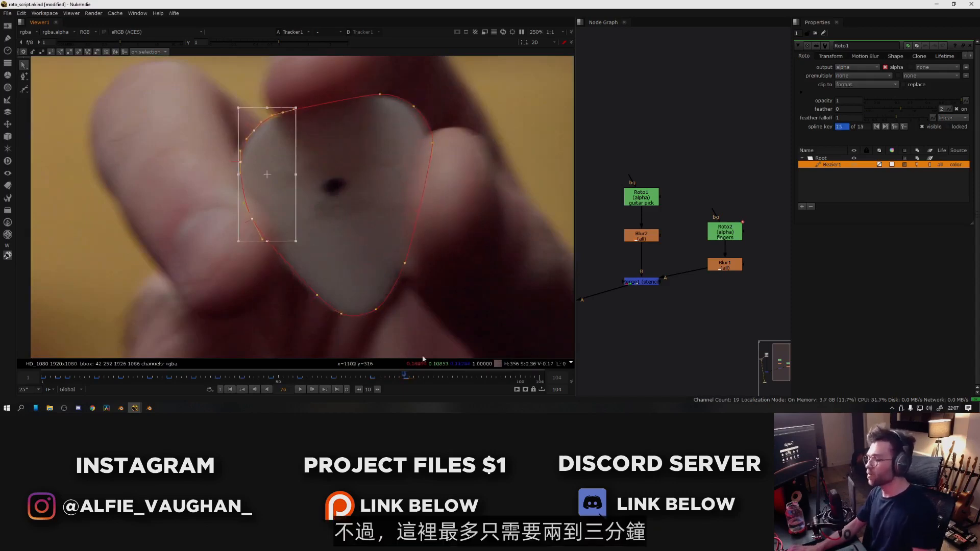
- Refit the pick shape's upper-right and lower point groups at frame 85, and scrub back through the shot to check the outline
drag(408, 376, 447, 377)
drag(460, 77, 352, 171)
drag(395, 133, 396, 145)
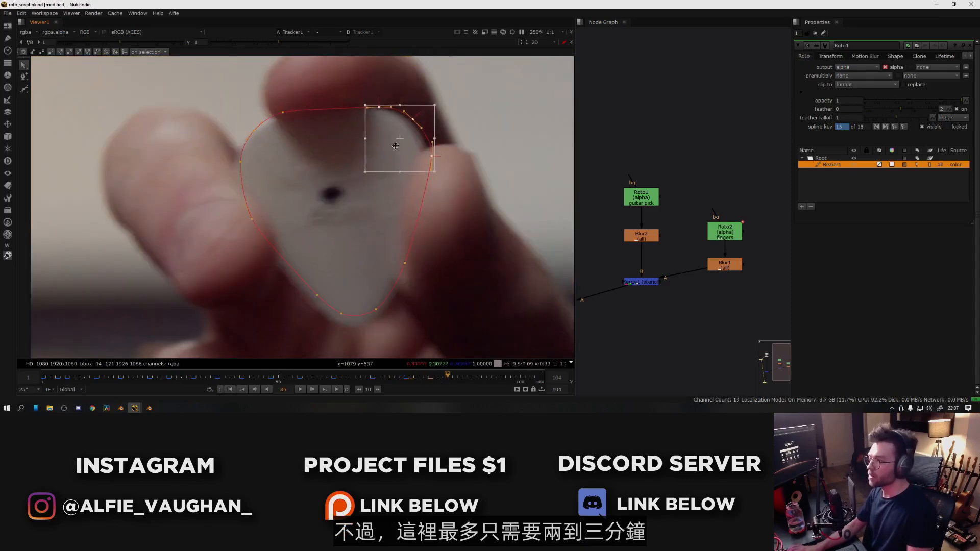
drag(479, 230, 295, 345)
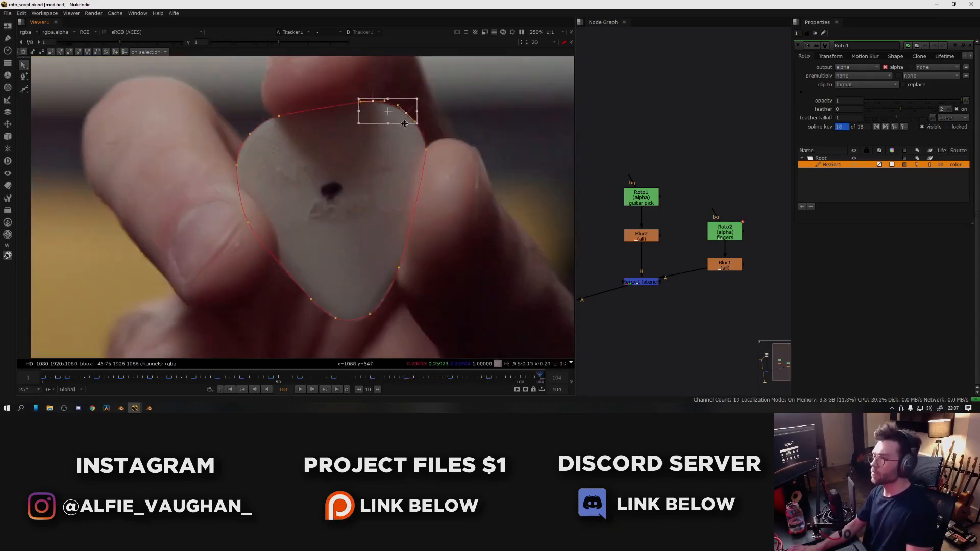
drag(368, 376, 321, 373)
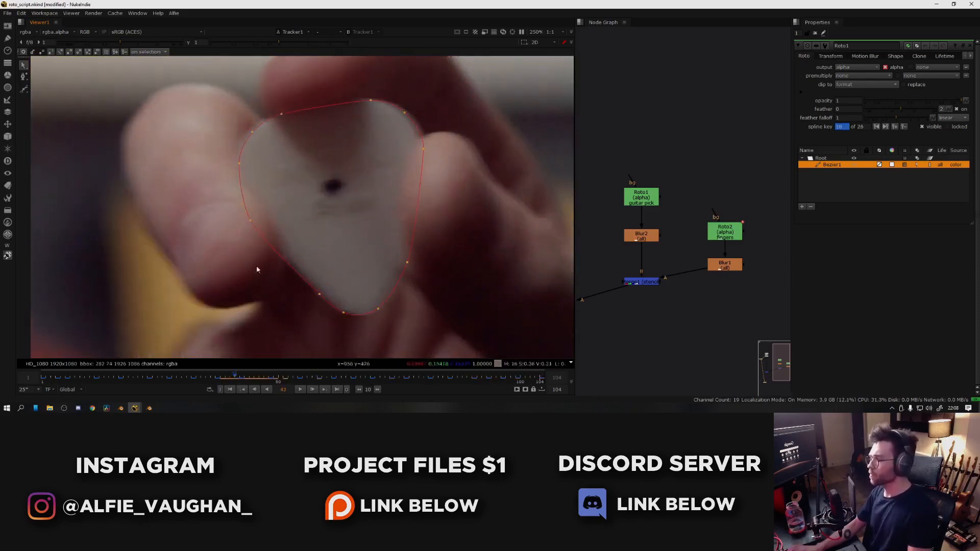
drag(148, 377, 72, 358)
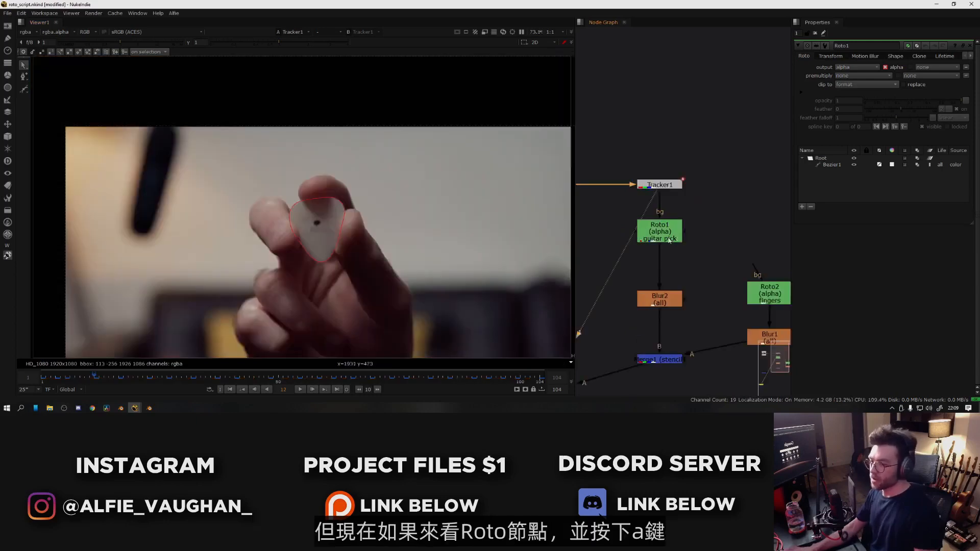
- Display Roto1's alpha channel, trace its source back to Read1, and enable replace on the Roto1 node
key(a)
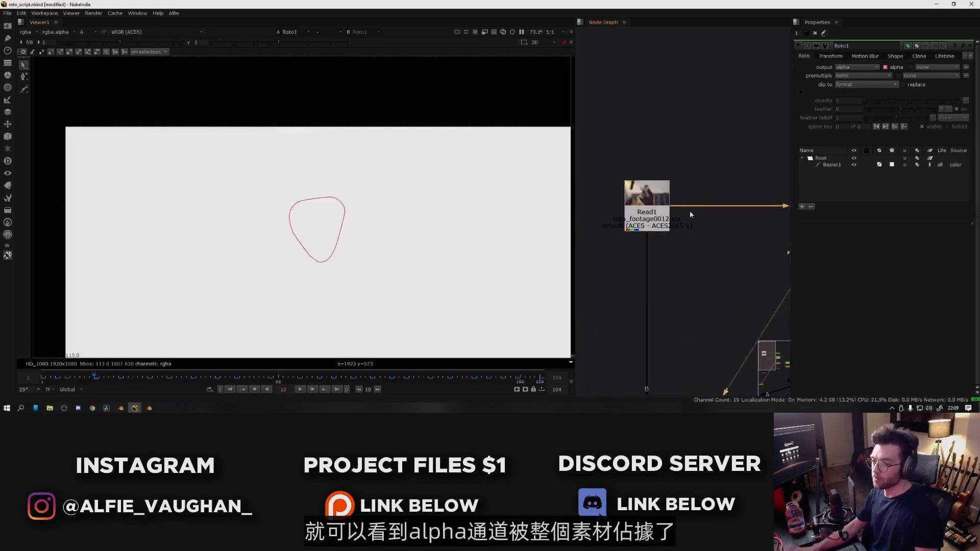
scroll(691, 215, down, 3)
drag(627, 185, 720, 294)
middle_drag(699, 226, 653, 223)
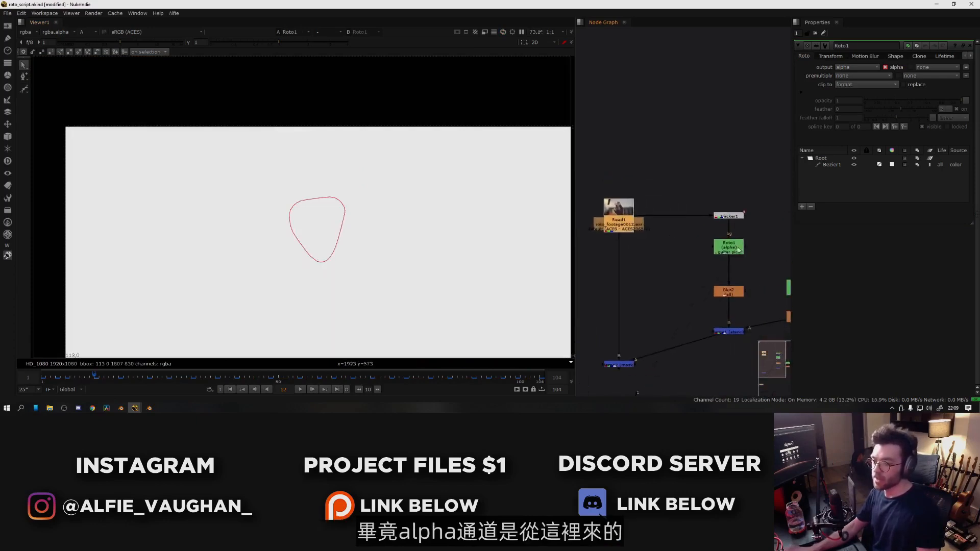
drag(729, 234, 746, 227)
scroll(336, 198, up, 10)
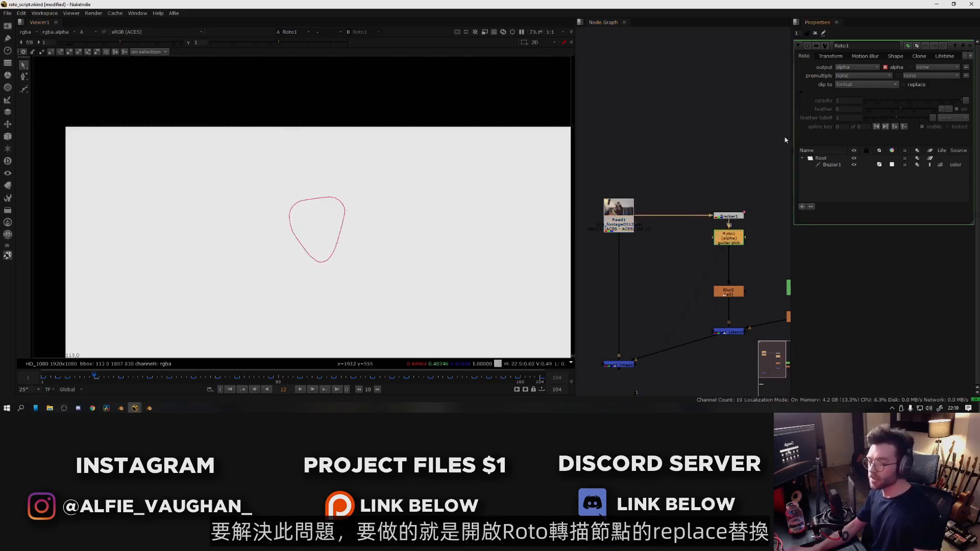
click(903, 84)
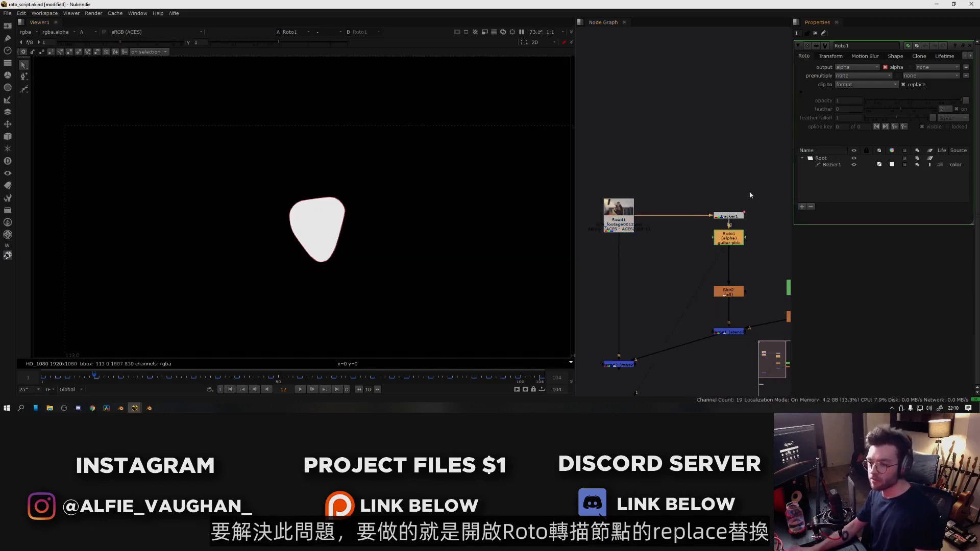
- Examine the node chain from Read1 through Tracker1 to Roto1 to see where the incoming alpha originates
scroll(730, 223, up, 3)
middle_drag(730, 223, 668, 245)
click(715, 204)
drag(740, 204, 633, 242)
middle_drag(602, 256, 717, 245)
drag(622, 220, 627, 222)
middle_drag(706, 237, 609, 243)
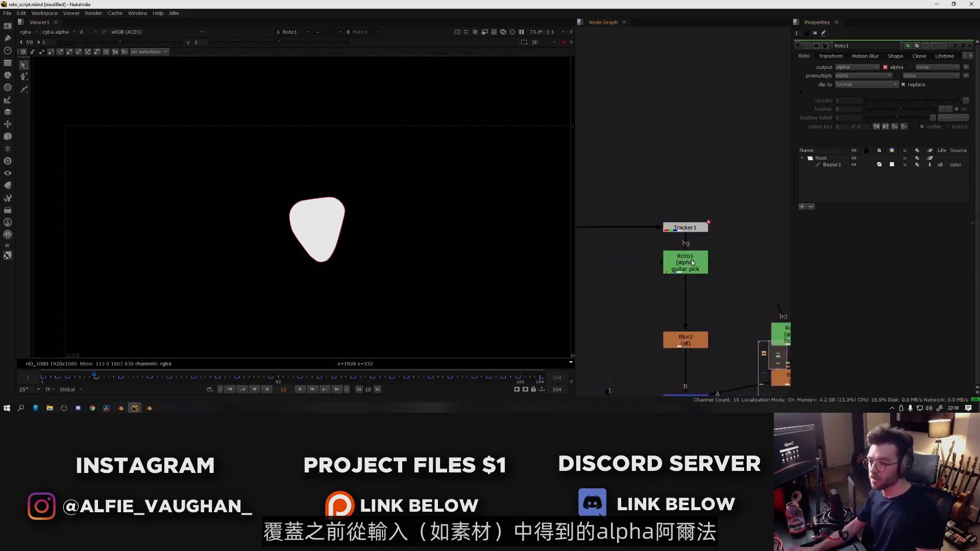
drag(685, 263, 685, 259)
- Scrub to frame 44 and add a Merge node set to over, with Roto1 as input A and Read1 as input B
drag(437, 166, 218, 323)
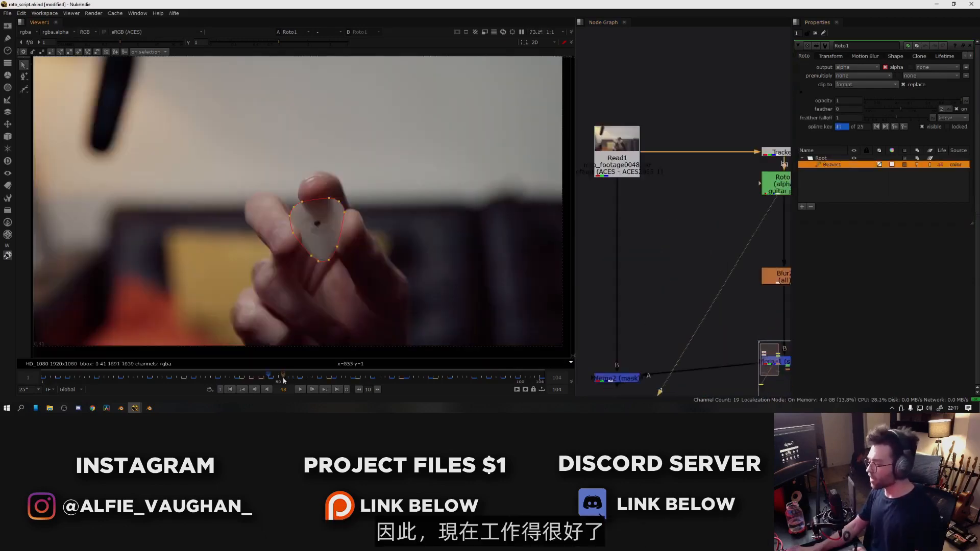
drag(283, 380, 249, 376)
key(m)
drag(672, 238, 776, 195)
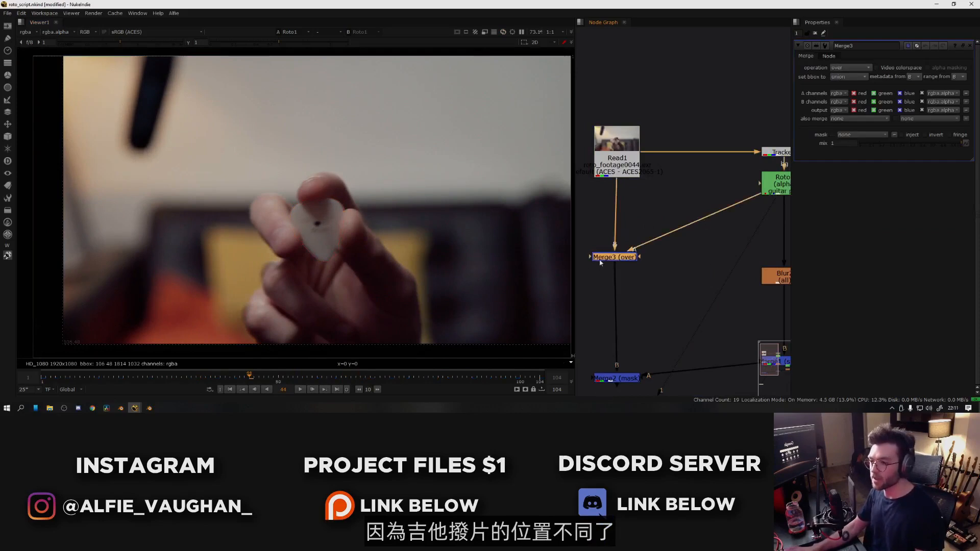
- View the new over merge and scrub the timeline to compare the stabilized roto with the original footage
key(1)
drag(250, 377, 210, 376)
middle_drag(304, 203, 321, 201)
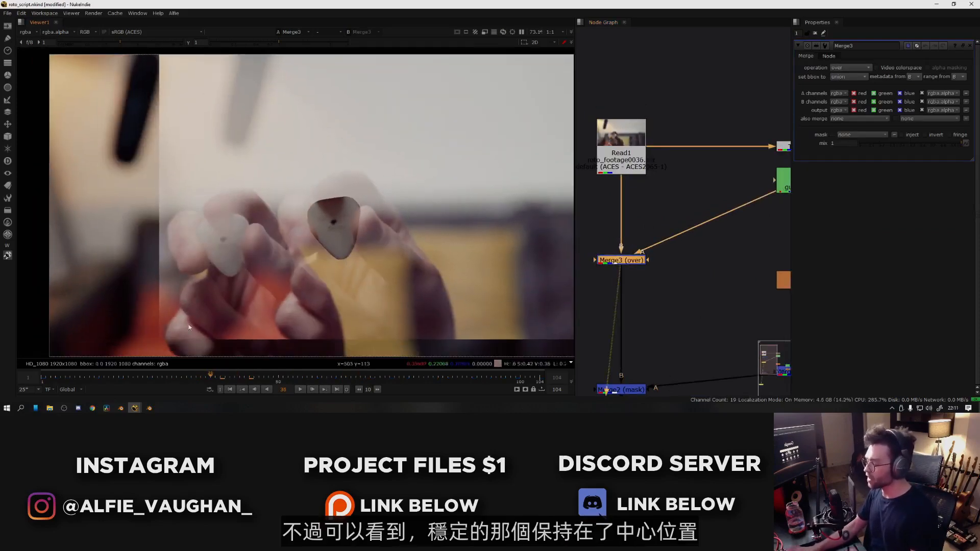
key(f)
click(157, 376)
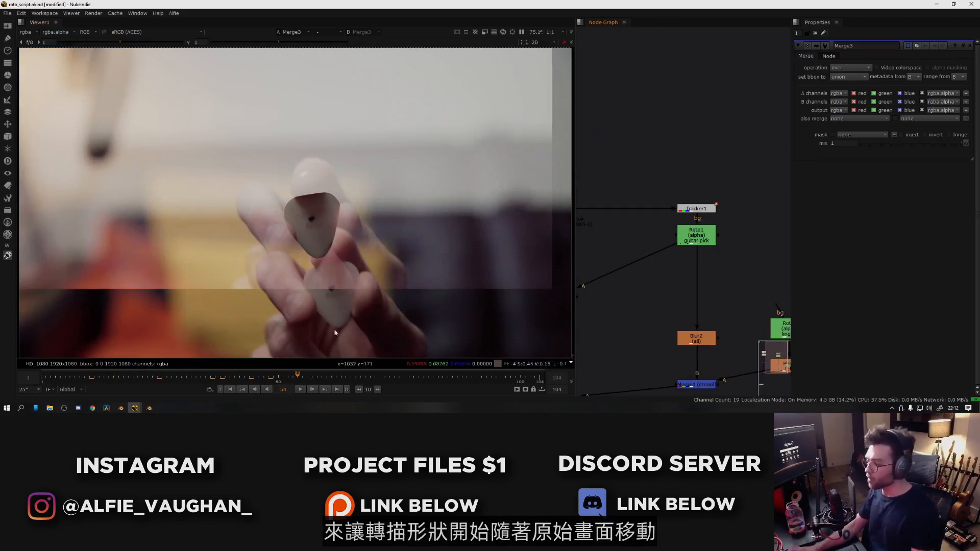
- Duplicate Tracker1, insert the copy directly below Roto1, and open its properties
drag(765, 180, 638, 224)
click(745, 250)
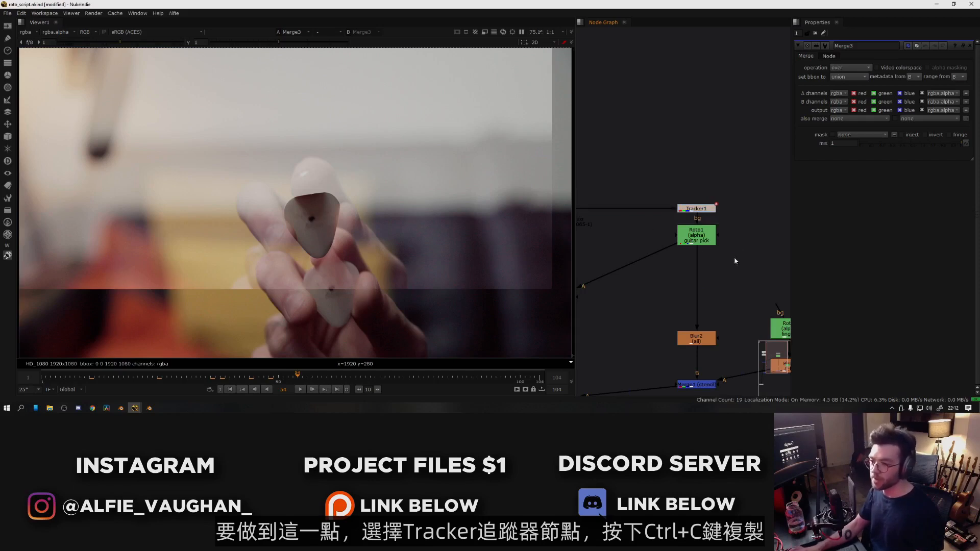
click(698, 245)
drag(707, 256, 707, 270)
double_click(706, 263)
click(657, 214)
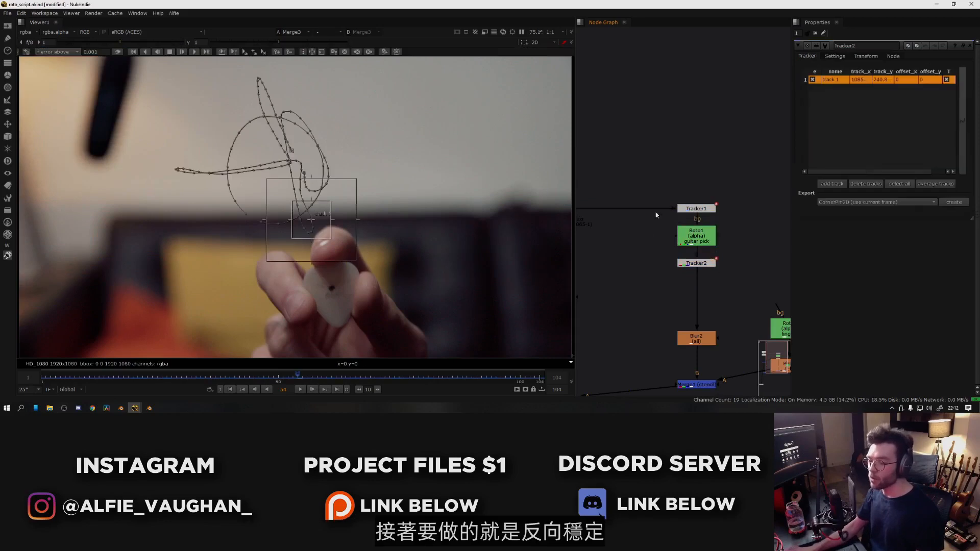
drag(696, 264, 696, 266)
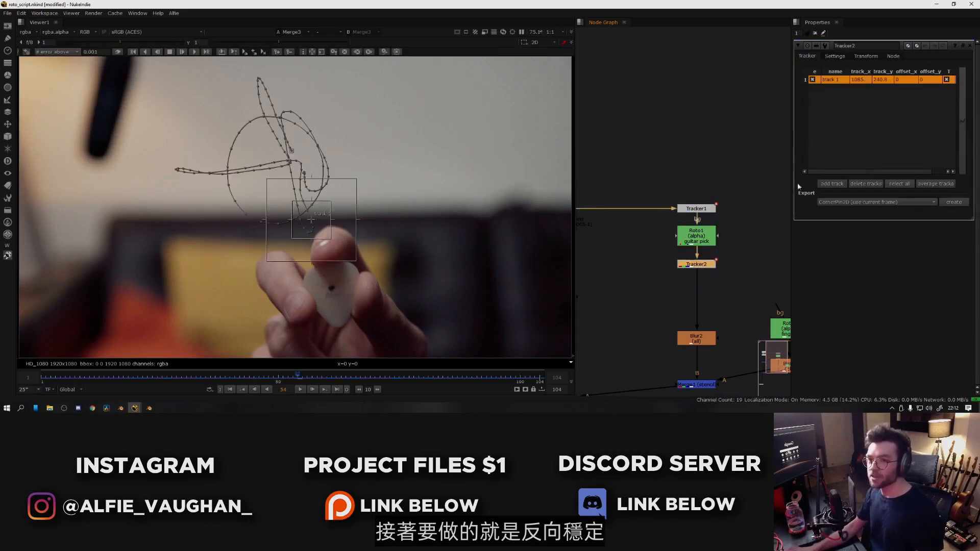
- Change Tracker2's transform mode to reverse the stabilization and return the roto shape to the footage's original motion
click(866, 56)
click(870, 69)
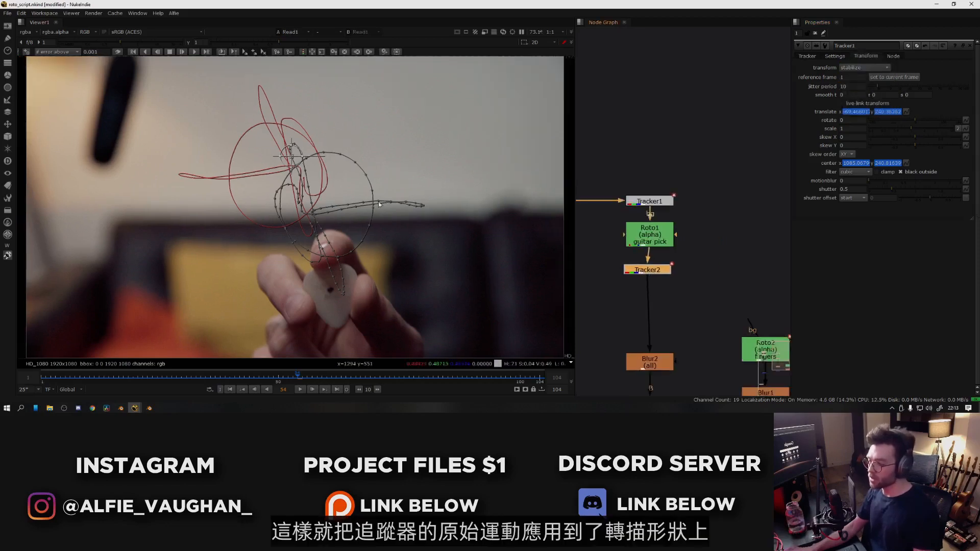
middle_drag(651, 274, 764, 201)
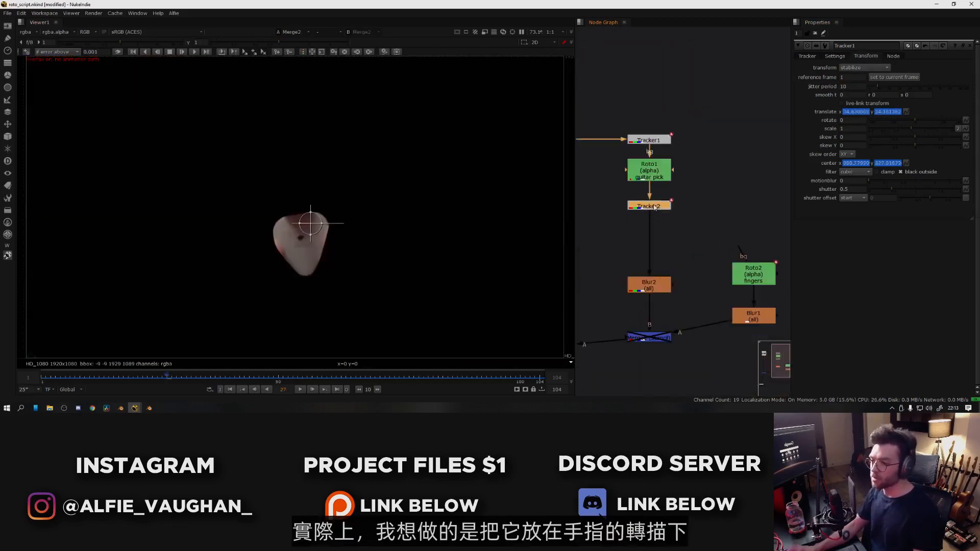
- Re-enable the stencil merge that cuts the finger roto out of the pick, and scrub to frame 21 to check it
drag(655, 207, 654, 210)
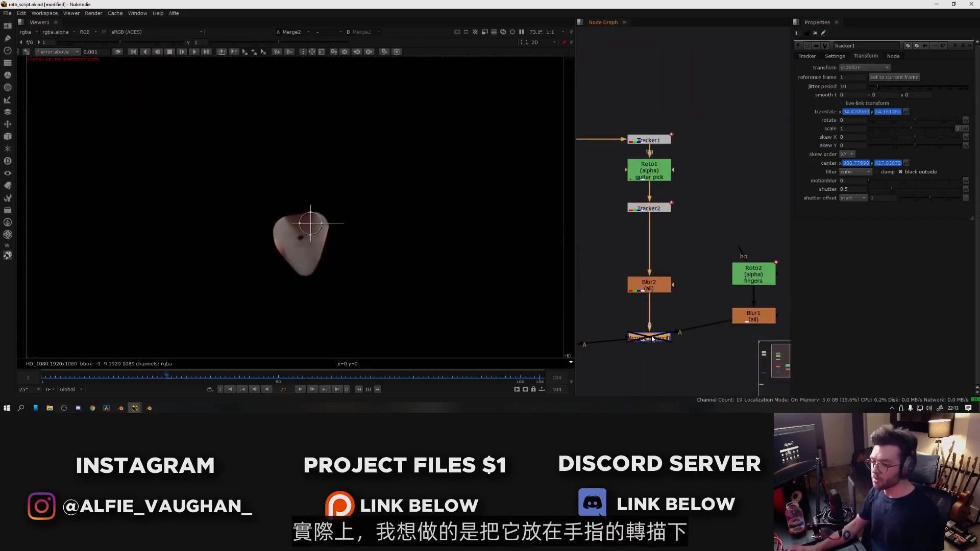
drag(652, 338, 652, 338)
drag(158, 376, 145, 375)
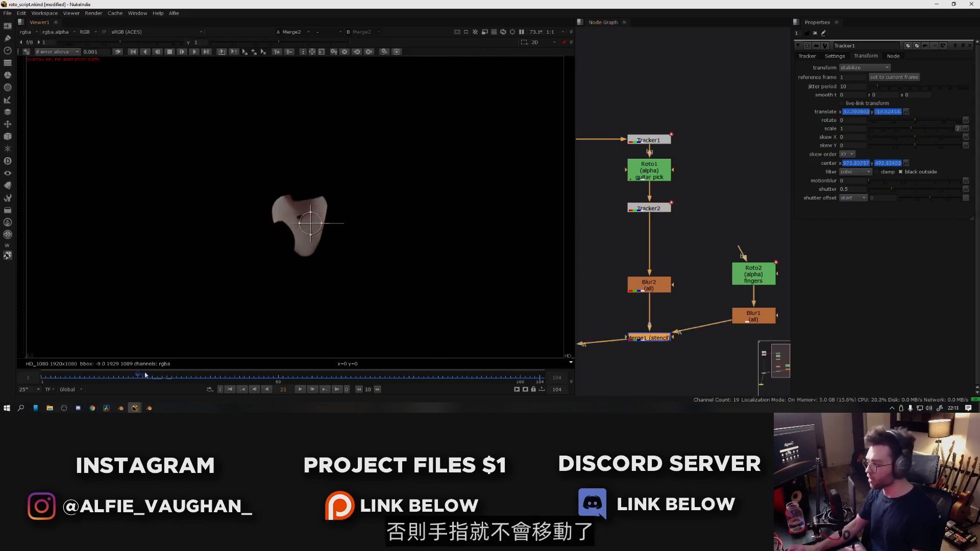
- Extract Tracker2 from its place below Roto1, reinsert it directly after the stencil merge, and scrub to check the finger shapes follow the pick
click(663, 209)
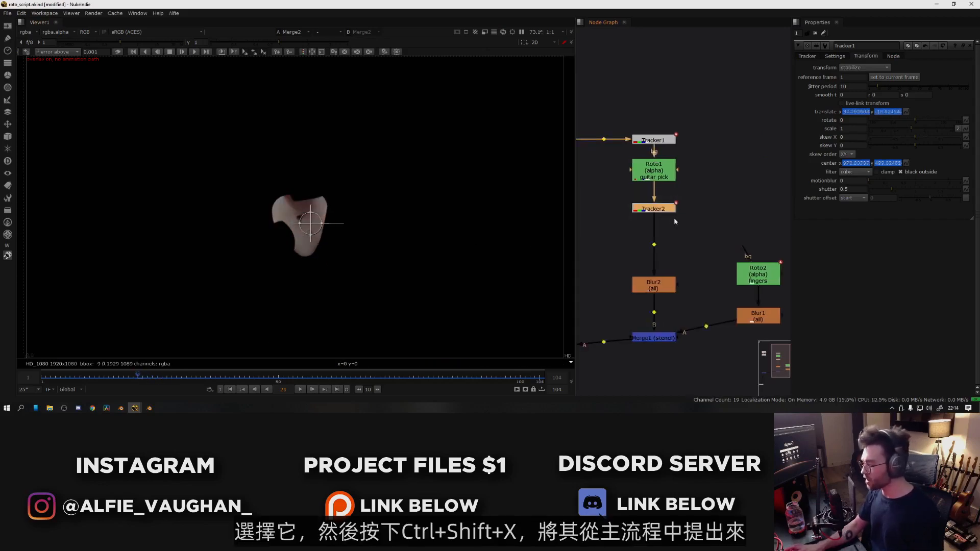
key(ctrl+shift+x)
drag(695, 211, 648, 364)
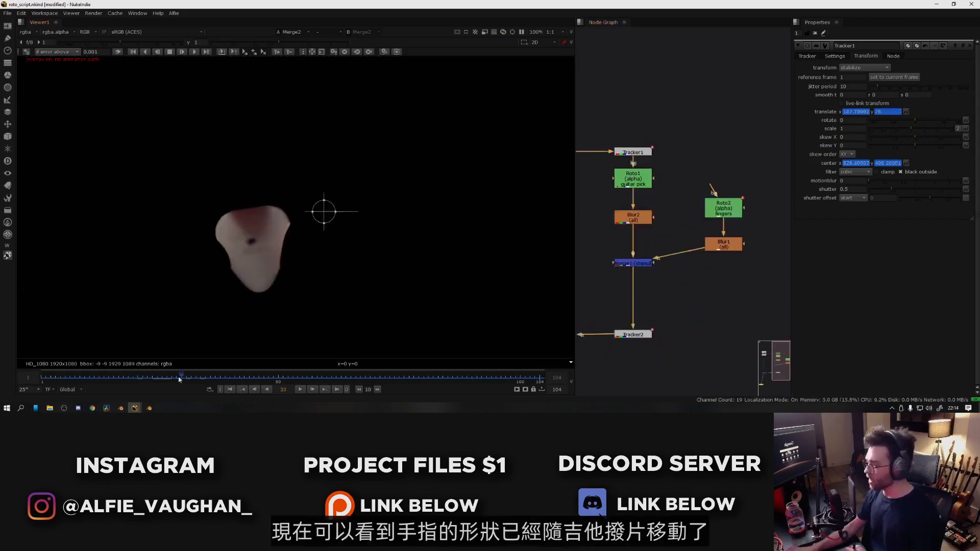
click(142, 378)
mouse_move(142, 378)
mouse_down()
mouse_move(88, 376)
mouse_move(124, 378)
mouse_up()
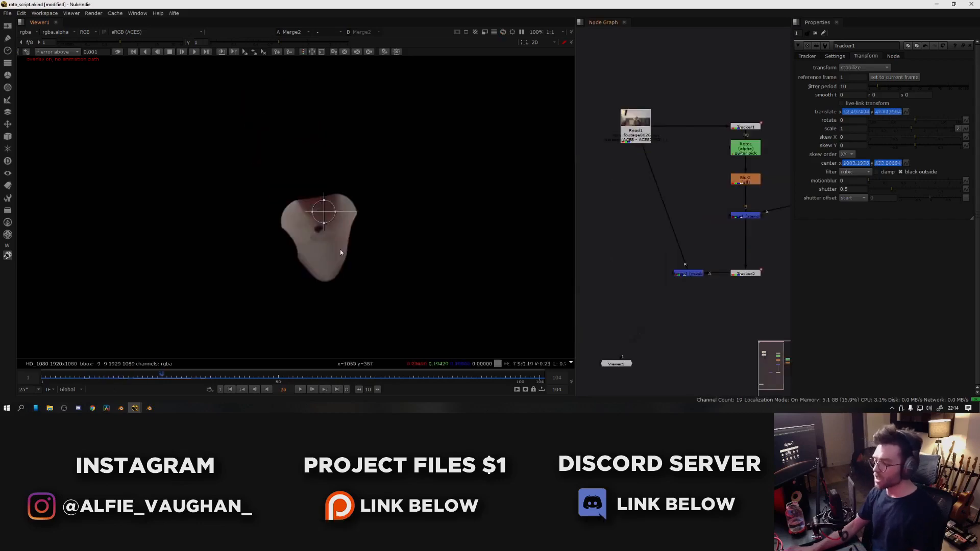
- Add a Grade after the masked pick merge, tint its gain pink, and merge the result over the original footage
click(688, 273)
key(g)
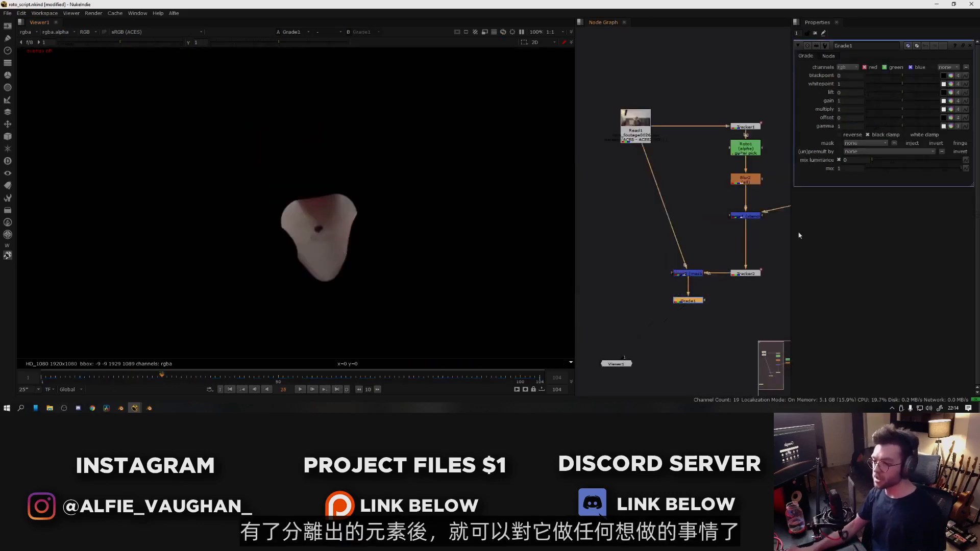
click(951, 101)
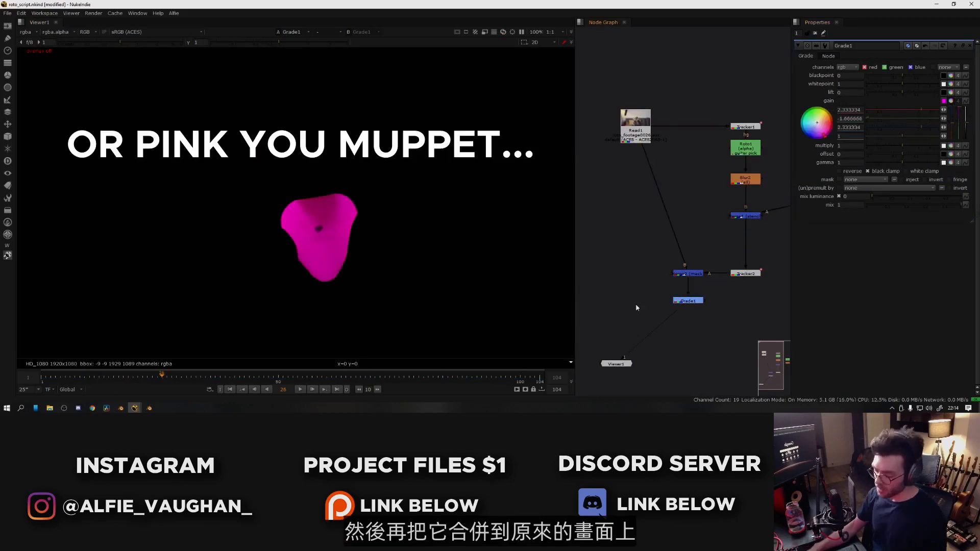
key(m)
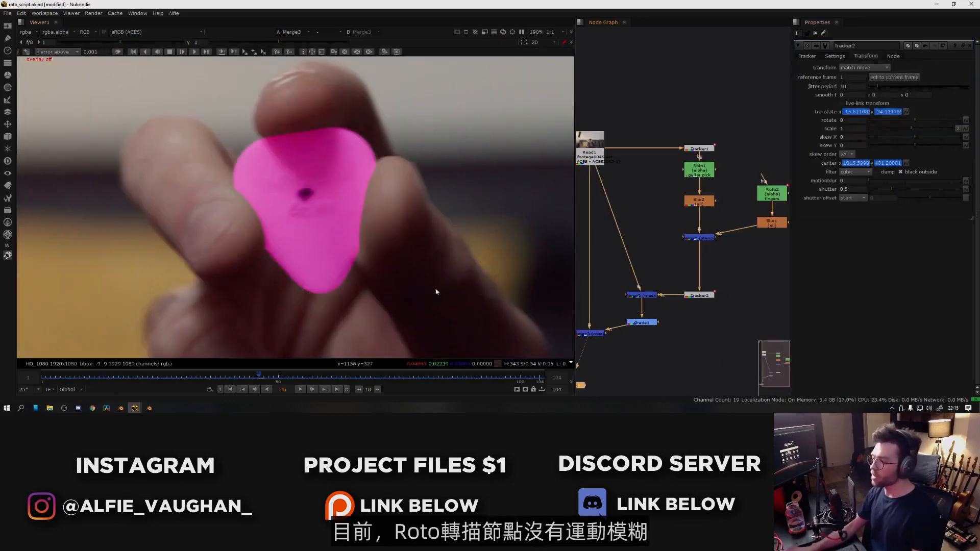
- Inspect the roto edges in Tracker2's alpha and set its motionblur to 1
key(1)
key(a)
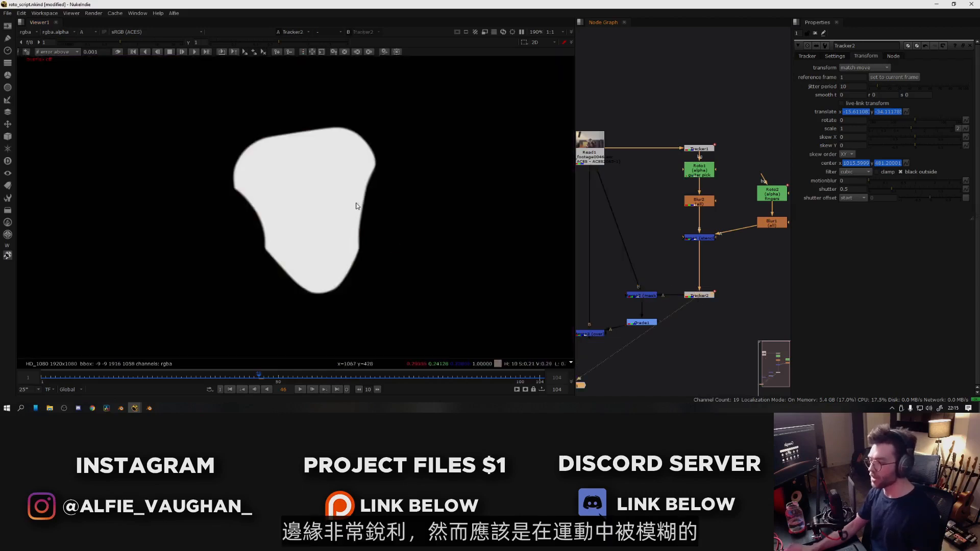
scroll(378, 177, up, 3)
scroll(379, 177, down, 3)
click(241, 372)
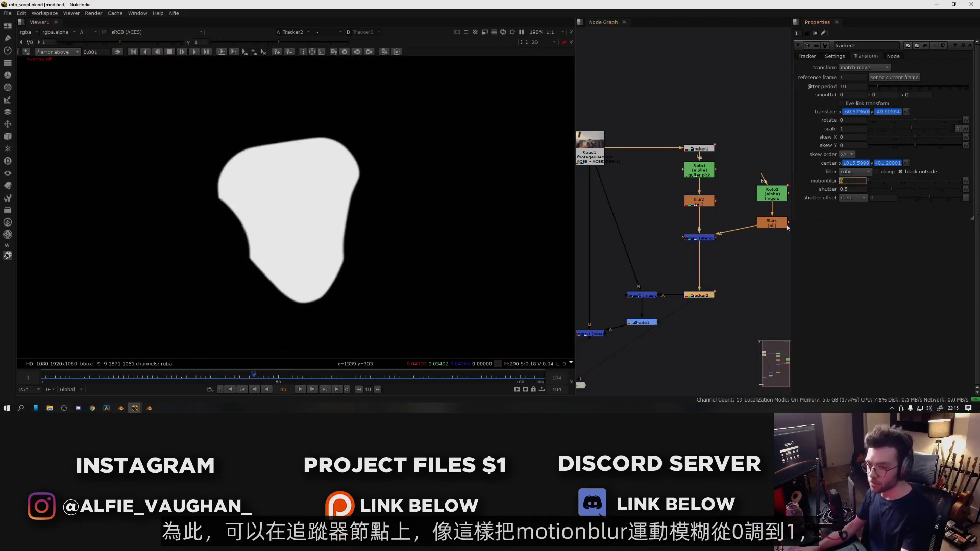
text(1)
key(Return)
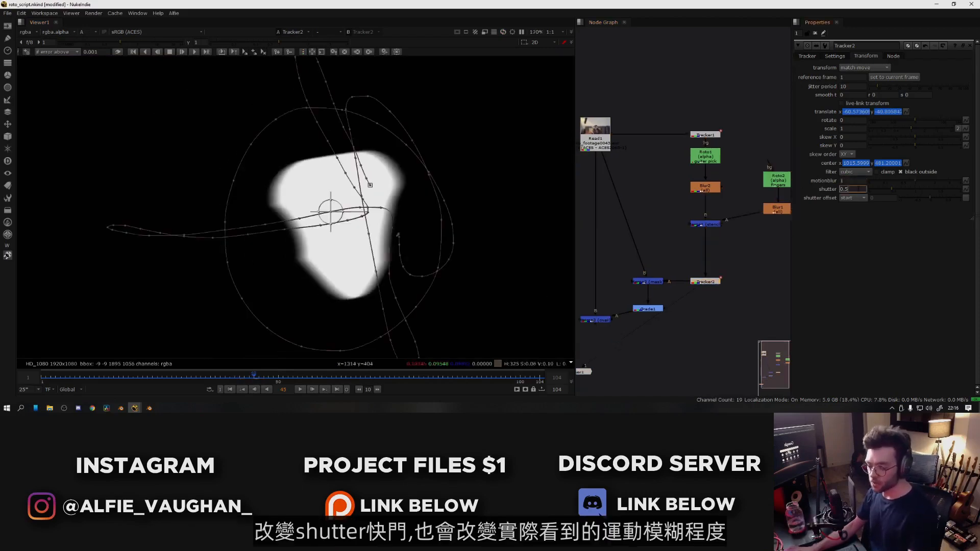
- Lower Tracker2's shutter to 0.3 and view the final merge in colour to check the motion blur
key(BackSpace)
text(3)
key(Return)
scroll(411, 219, up, 2)
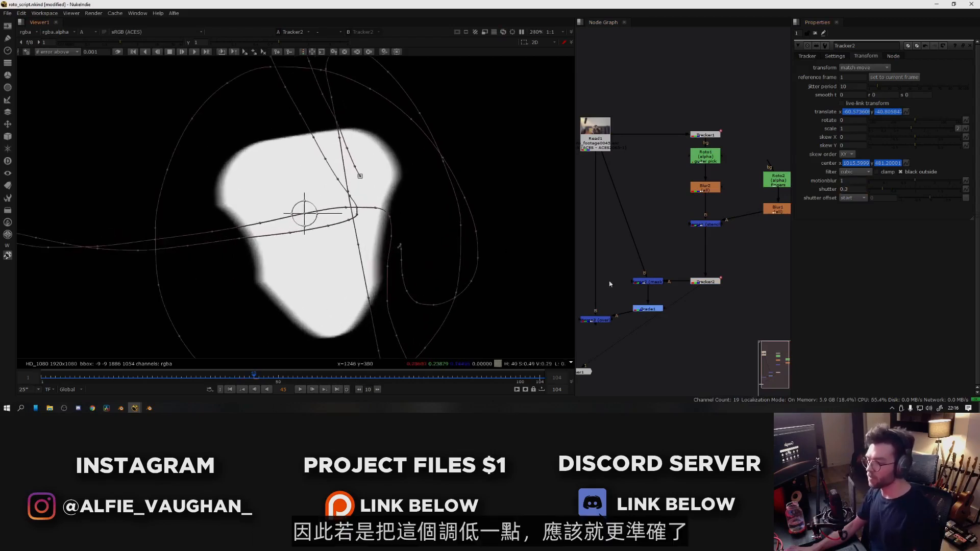
middle_drag(610, 284, 698, 237)
click(682, 272)
key(1)
key(a)
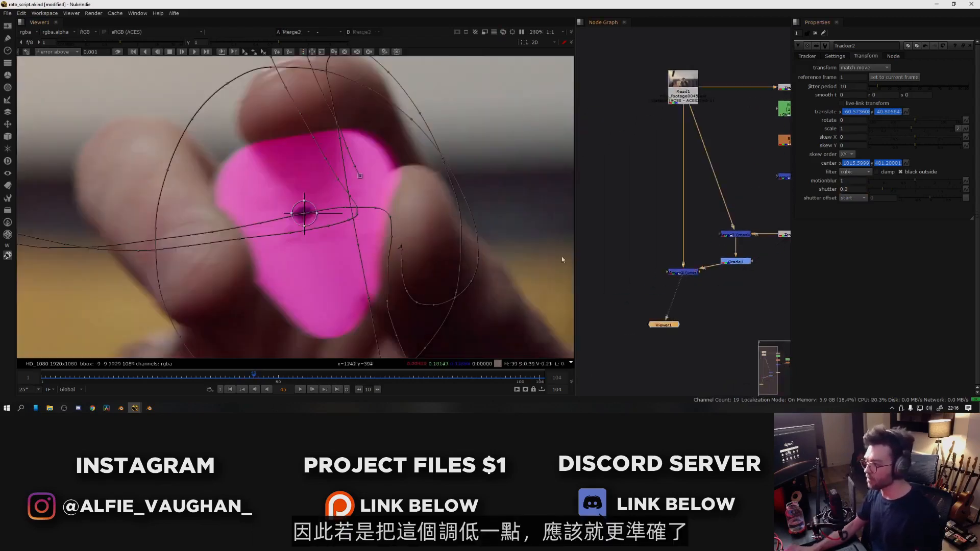
- Set Tracker2's shutter offset to centred so the motion blur lines up with the pick
key(o)
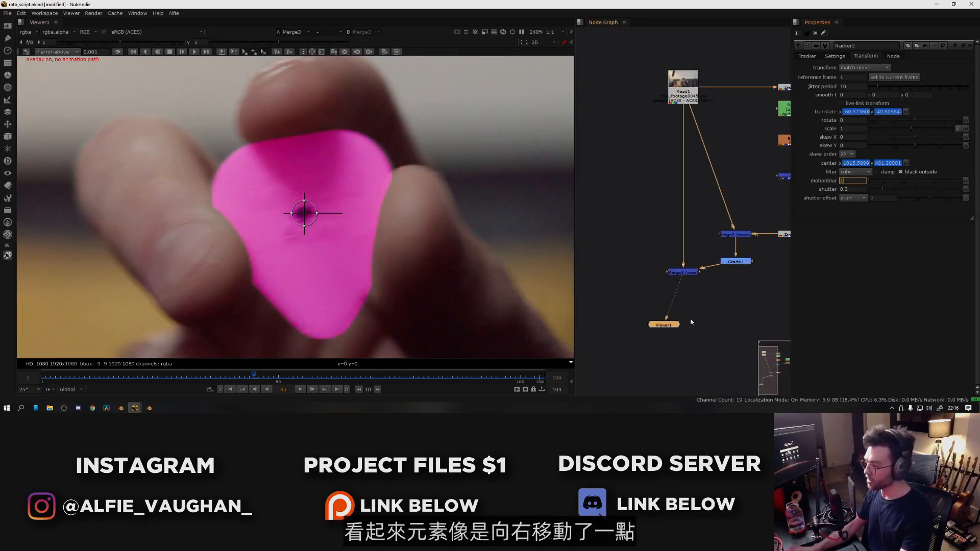
click(851, 198)
click(859, 189)
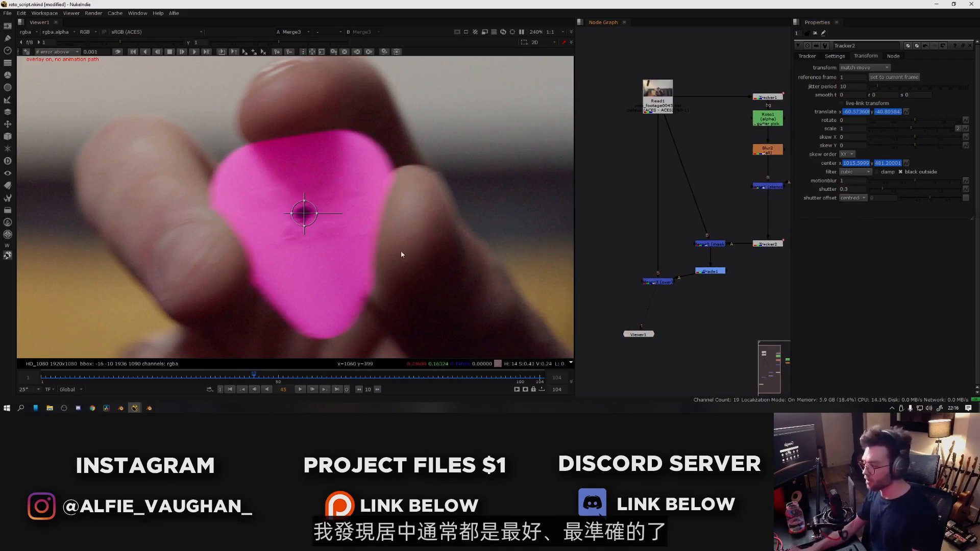
- Hide the viewer overlay and scrub through the whole shot to review the pink pick and Roto1's keyframes
key(o)
scroll(378, 243, down, 6)
drag(192, 377, 403, 379)
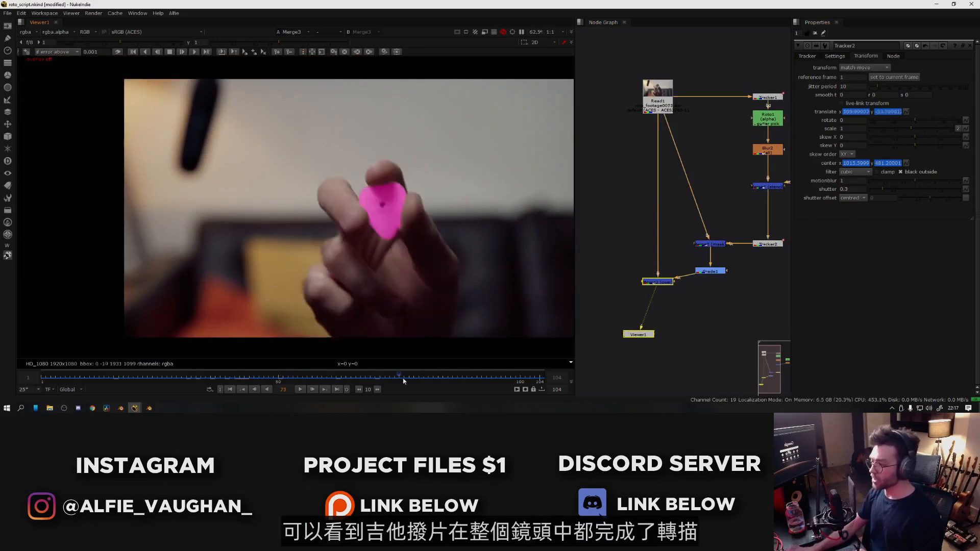
click(67, 380)
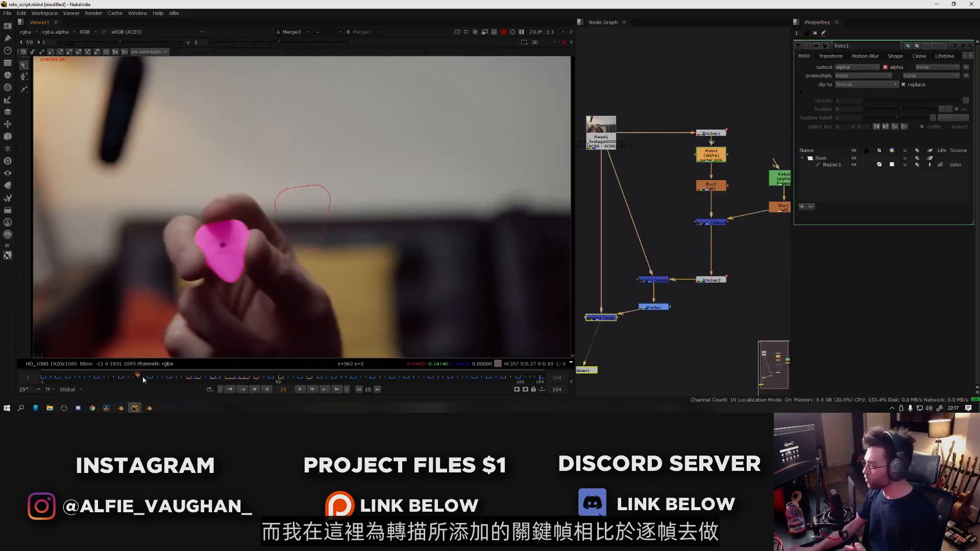
drag(286, 382, 424, 388)
drag(505, 389, 108, 382)
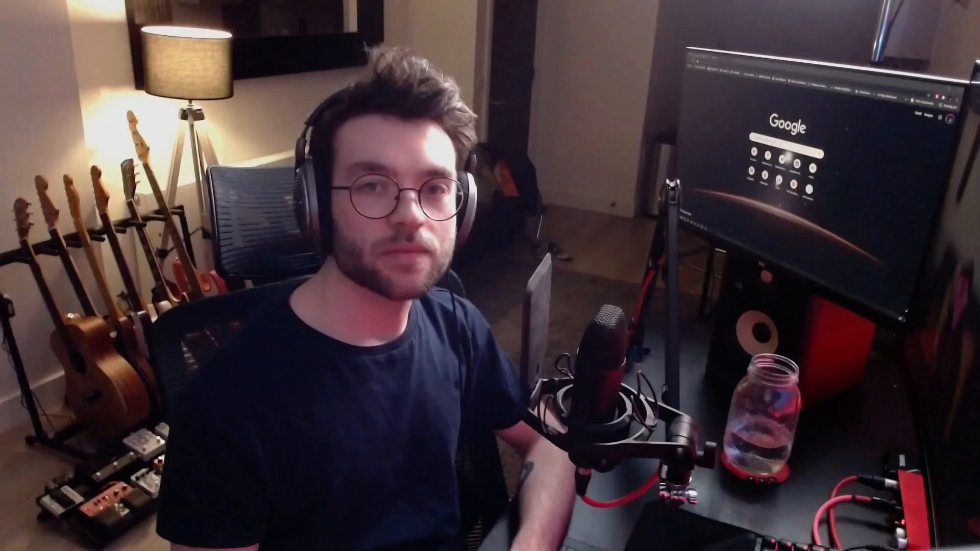